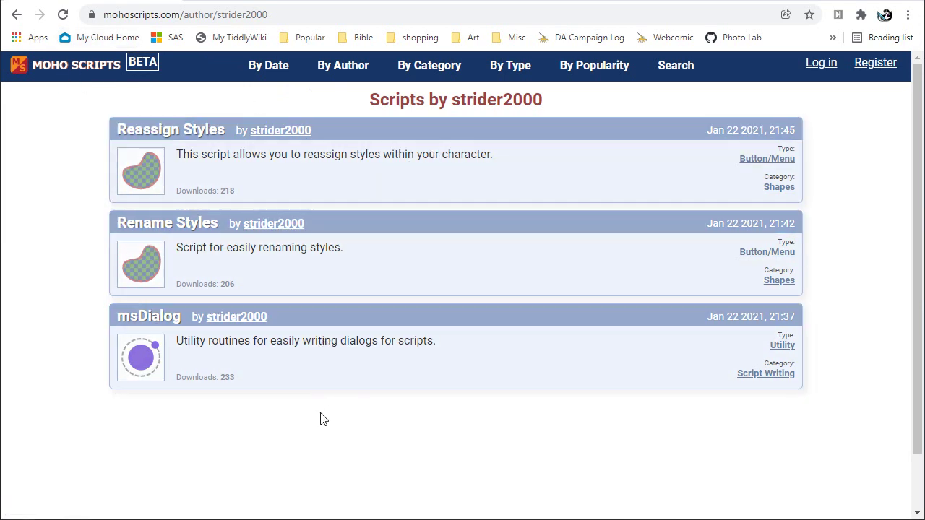
Leave the browser and bring up ToDelete.moho showing Scarlett's rig with its labelled control bones.
key("alt+Tab")
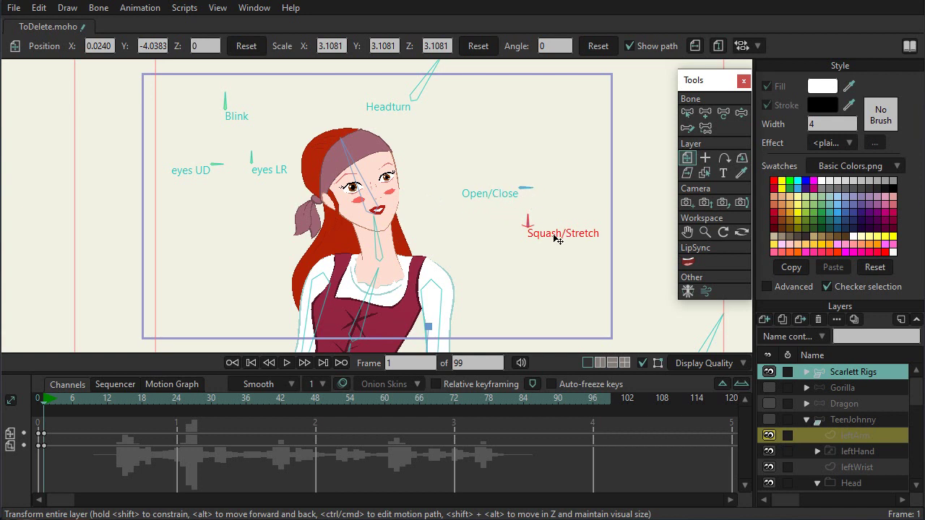
left_click(836, 391)
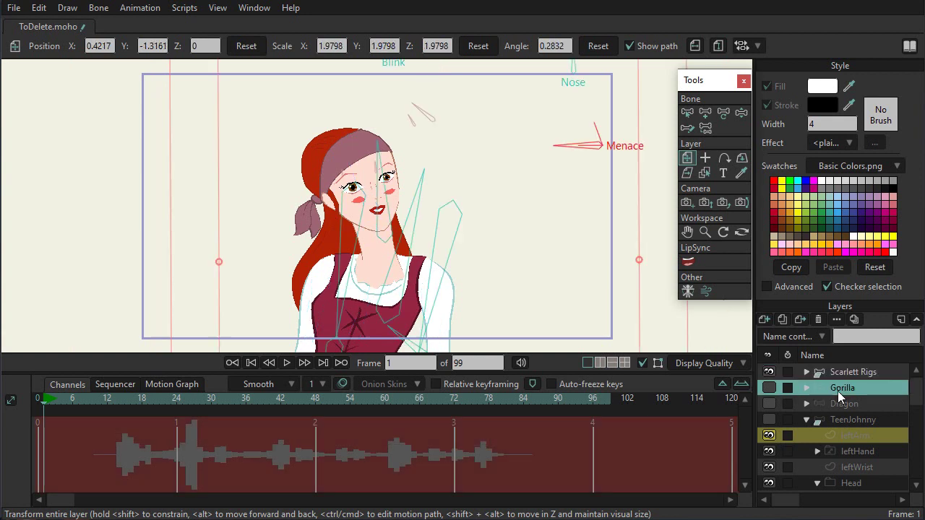
left_click(768, 373)
left_click(769, 388)
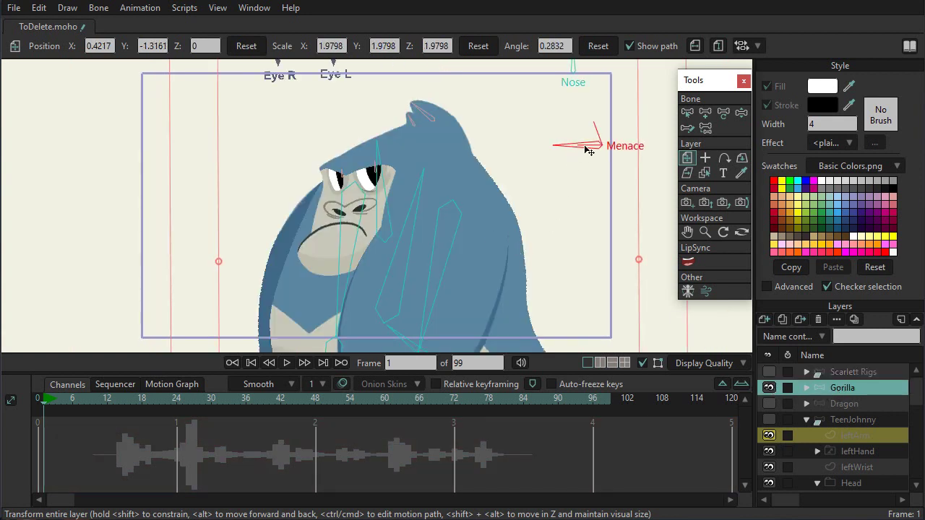
left_click(770, 388)
left_click(769, 404)
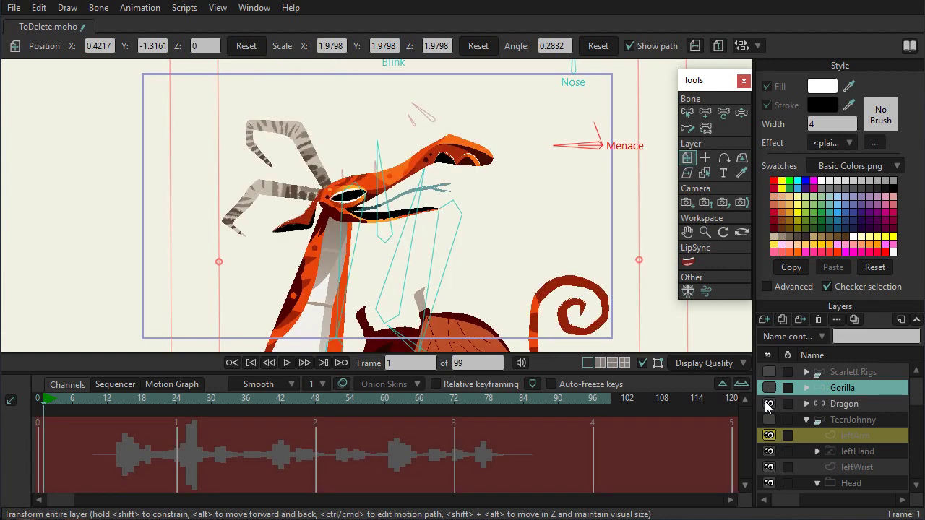
left_click(838, 406)
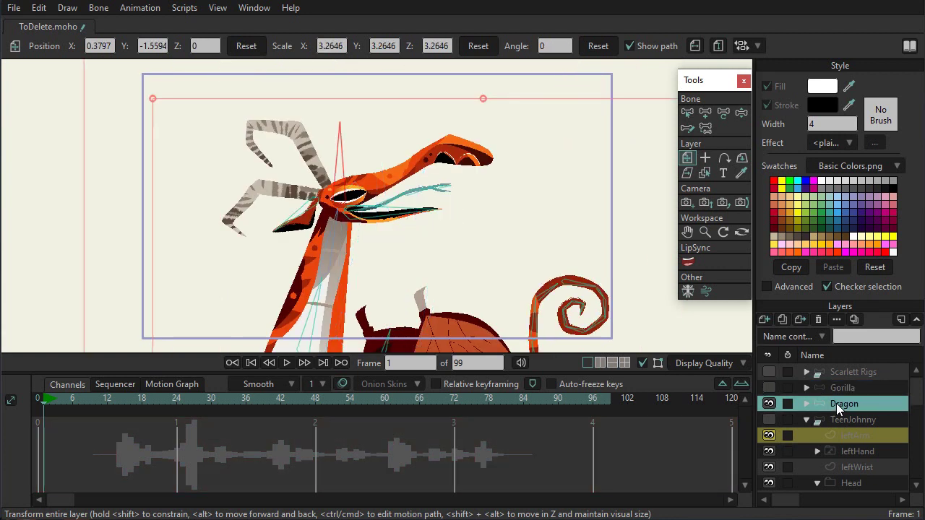
left_click(769, 404)
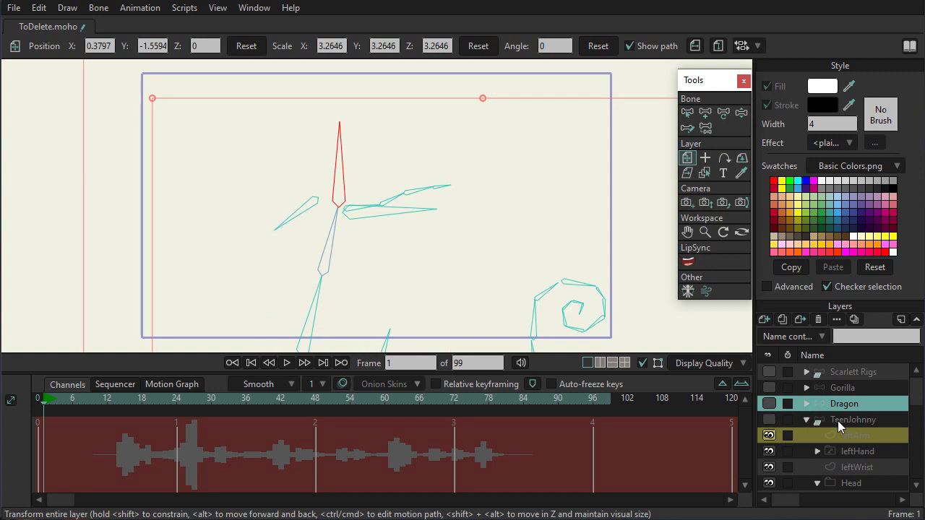
left_click(838, 421)
left_click(768, 420)
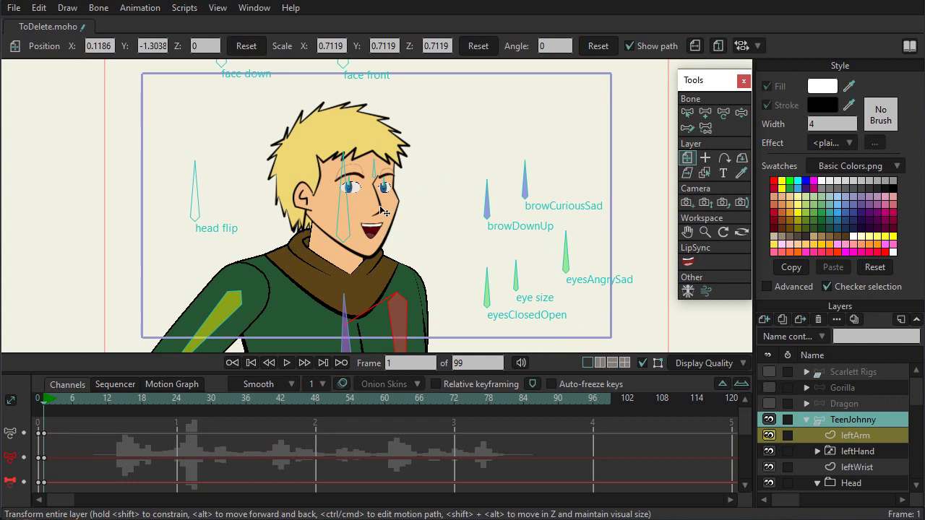
left_click(769, 371)
left_click(769, 420)
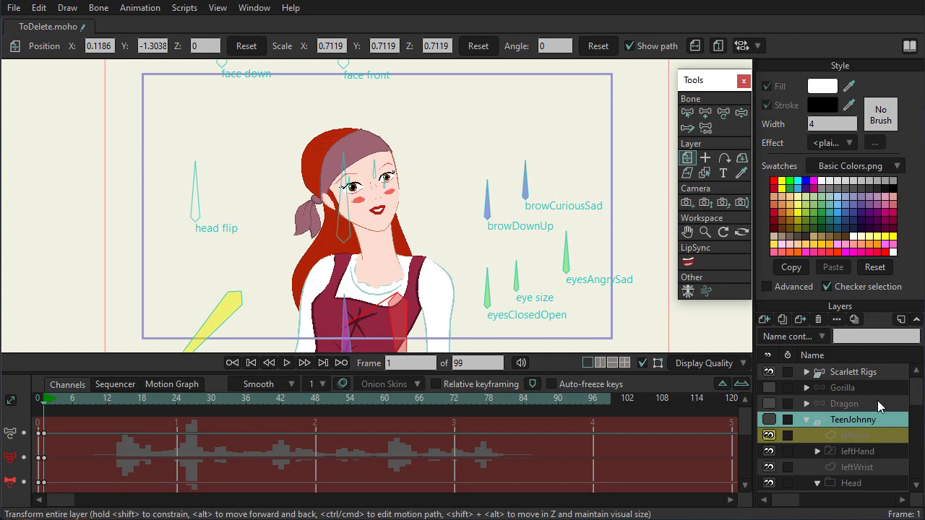
On the Scarlett Rigs layer, locate the spoken phrase from frame 13 to 81 and choose the LipSync tool.
left_click(863, 372)
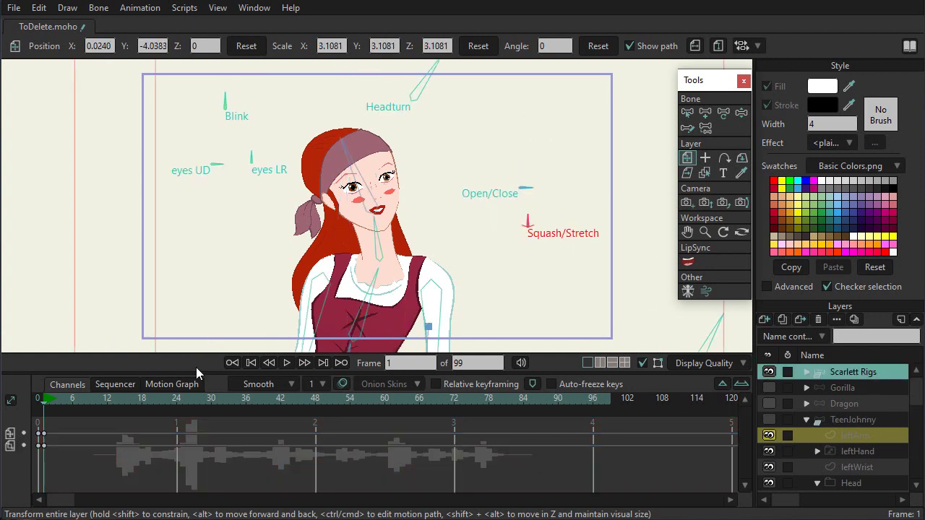
left_click(113, 401)
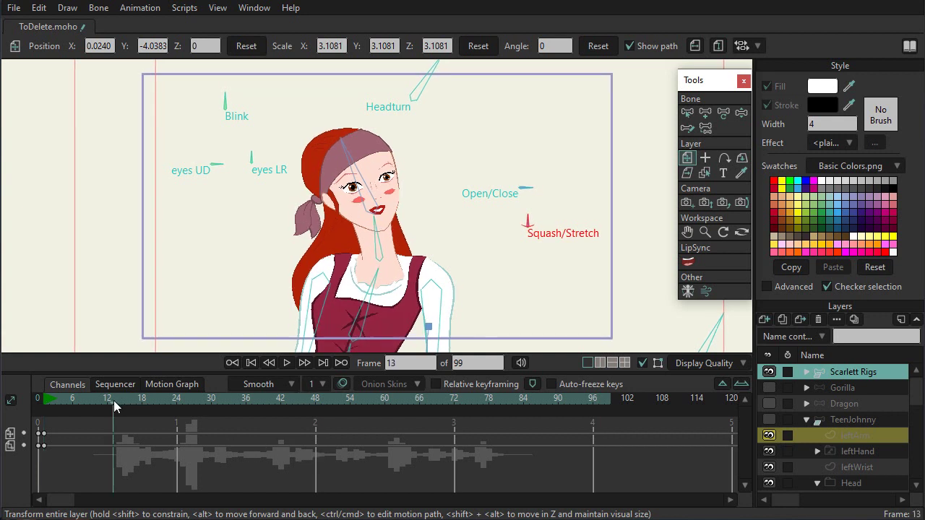
left_click(287, 366)
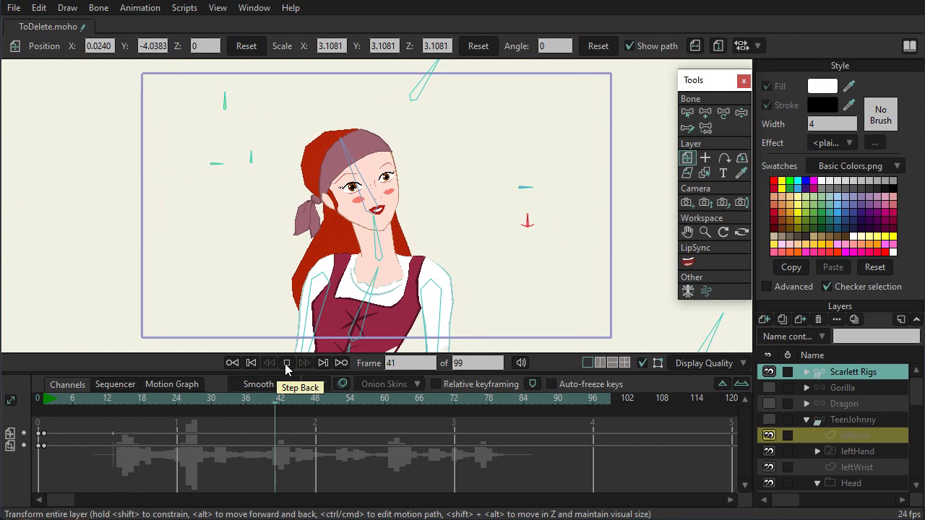
left_click(287, 364)
left_click(113, 399)
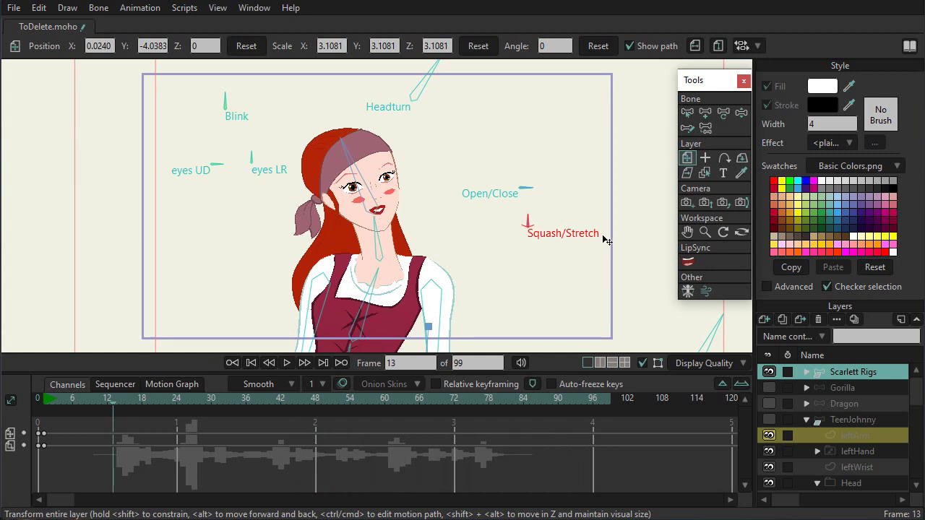
mouse_move(113, 400)
left_mouse_down()
mouse_move(373, 421)
mouse_move(223, 402)
mouse_move(112, 404)
left_mouse_up()
left_click(688, 264)
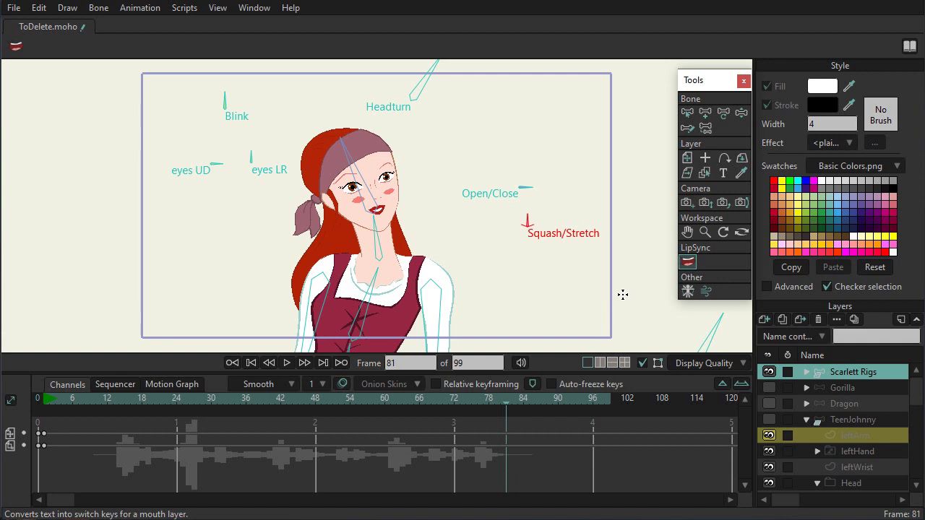
Open Scarlett's Lip Sync settings for frames 13–81, clear the old Text String, and view msLipSyncReadme.txt.
left_click(622, 295)
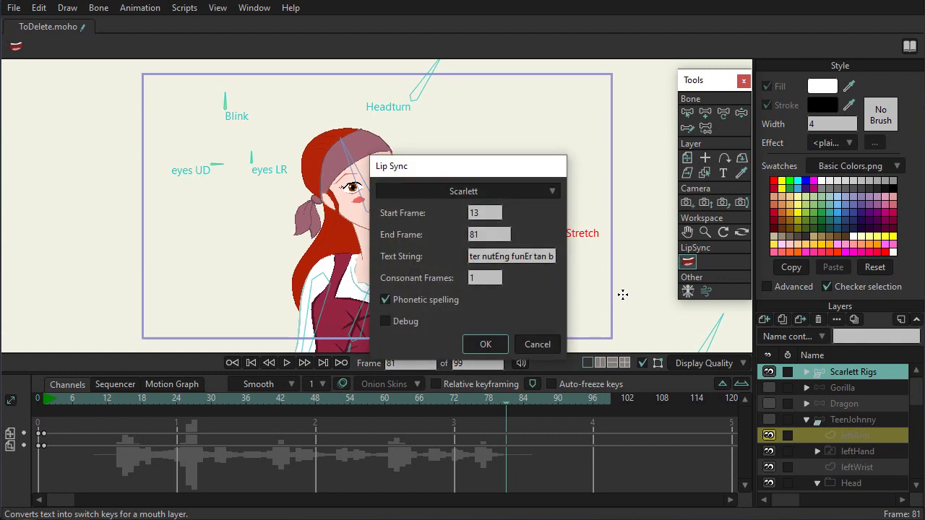
triple_click(484, 256)
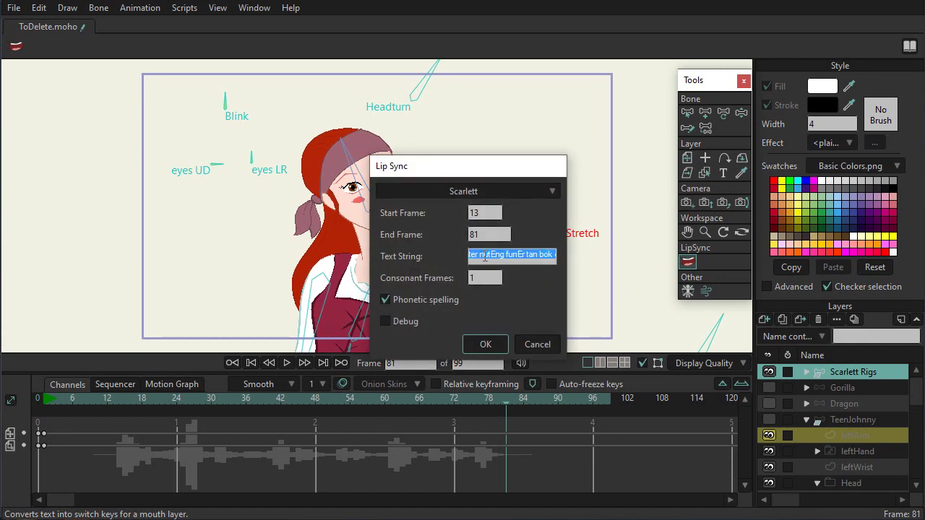
key("BackSpace")
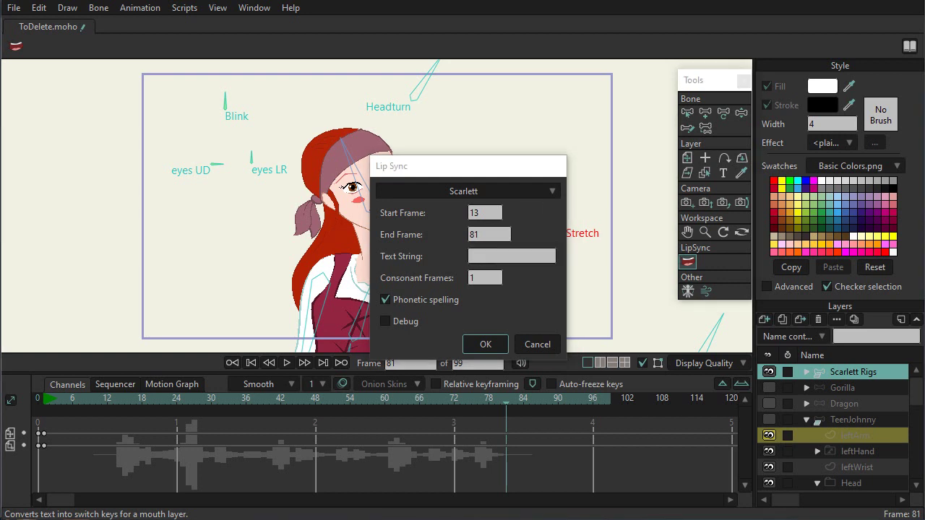
key("alt+Tab")
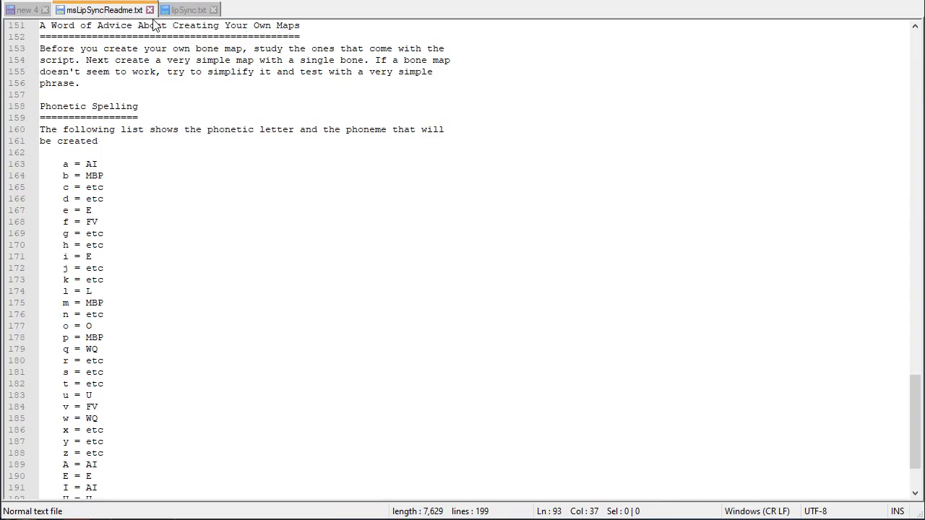
Look over the Scarlett, Dragon and Gorilla bone maps in lipSync.txt, then go back to the Lip Sync dialog.
left_click(178, 13)
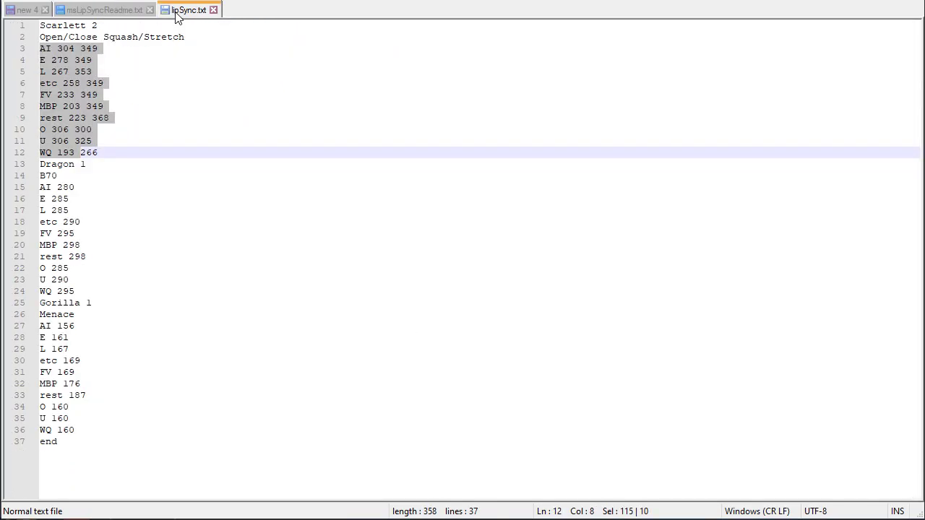
left_click(177, 91)
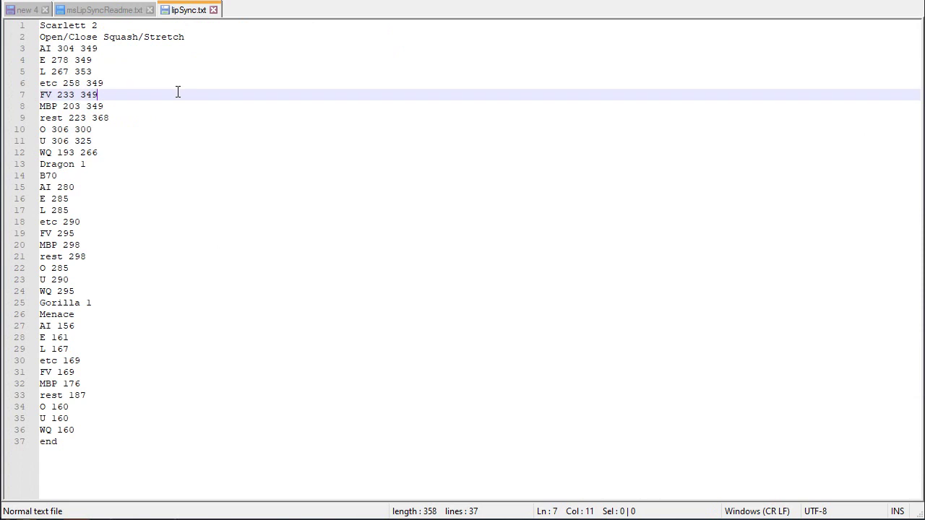
left_click(50, 164)
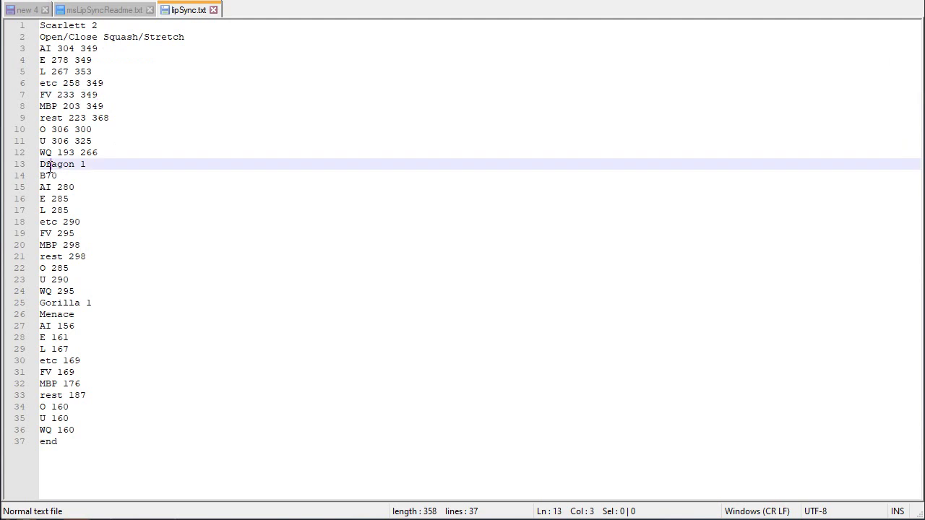
left_click(68, 303)
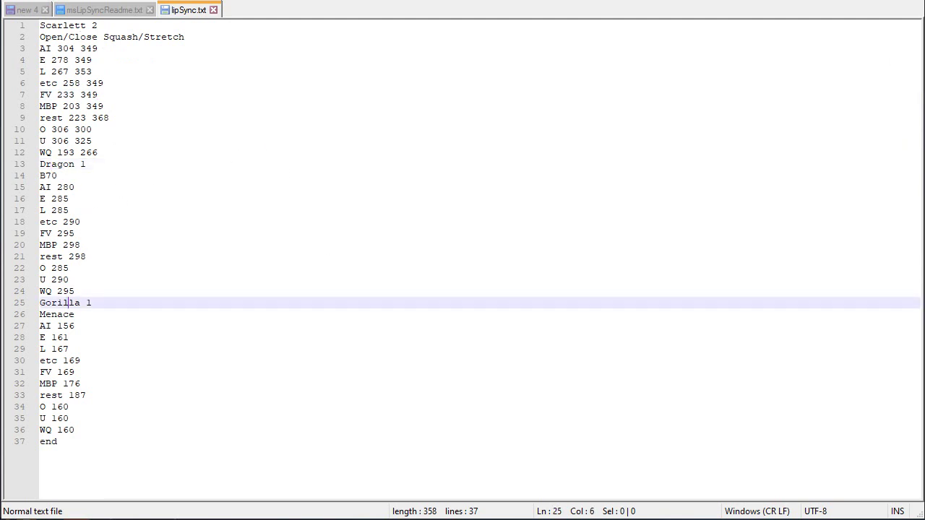
key("alt+Tab")
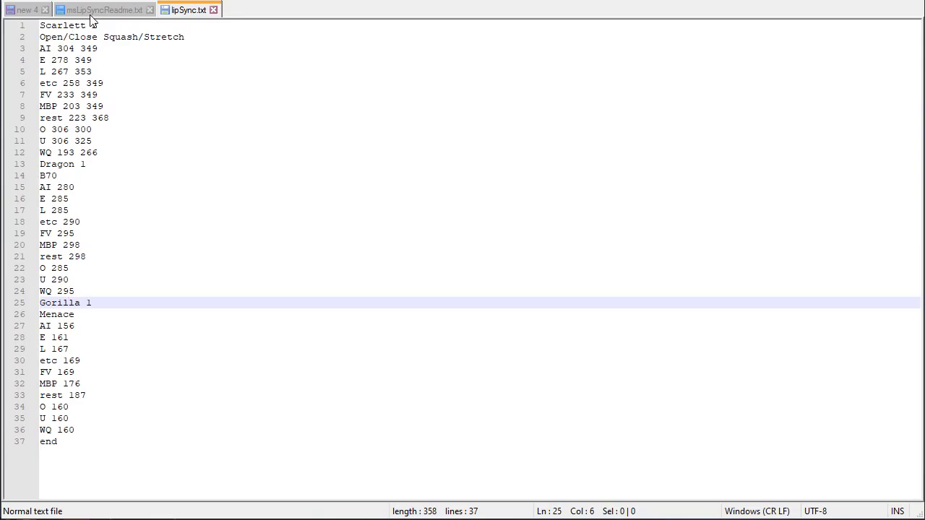
left_click(91, 13)
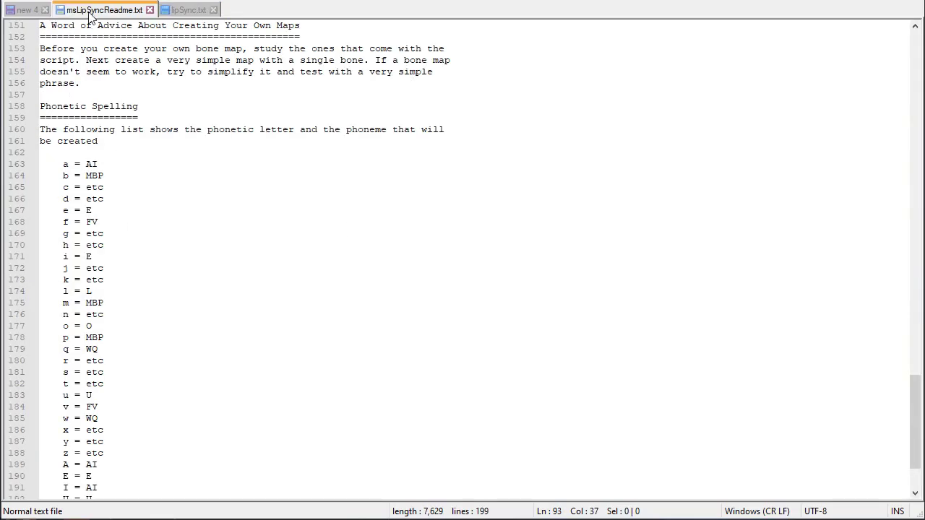
scroll(392, 282, "up", 8)
scroll(392, 282, "up", 20)
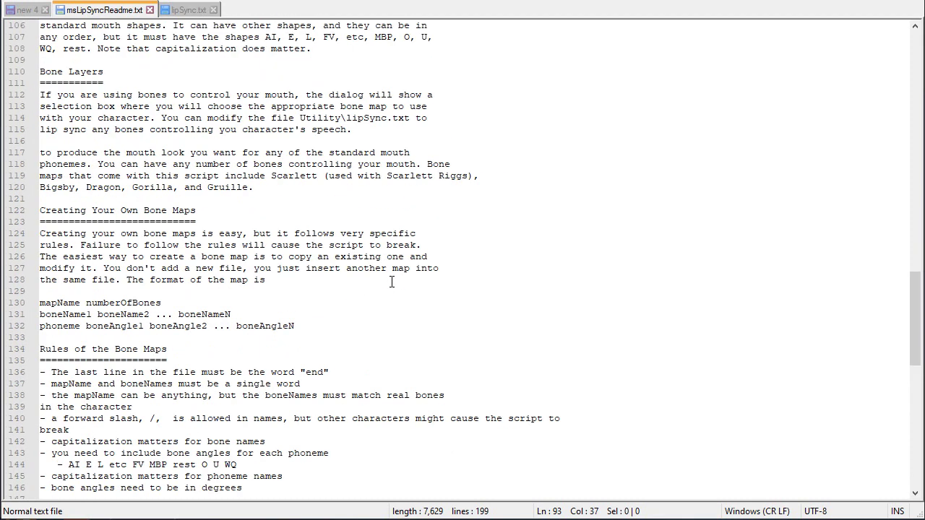
scroll(391, 282, "up", 4)
scroll(376, 274, "down", 20)
scroll(363, 264, "down", 10)
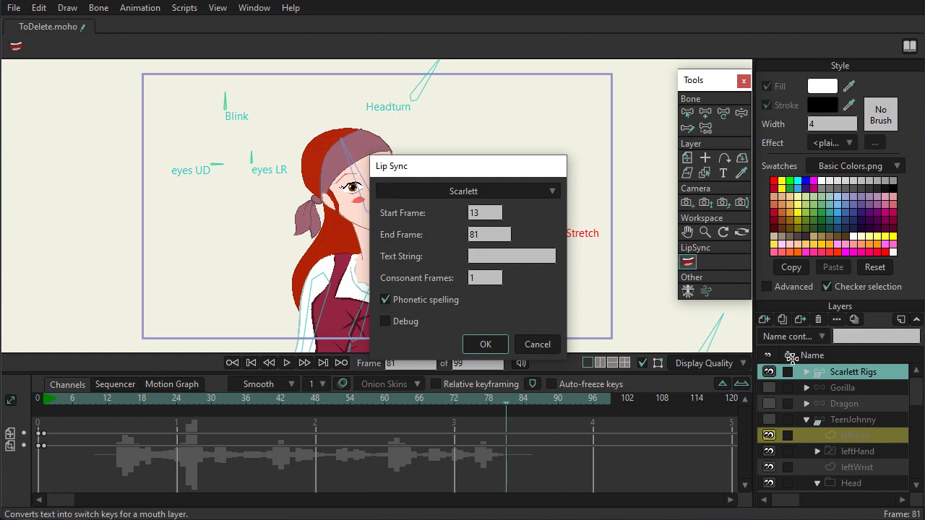
With phonetic spelling off, generate keys from 'theres nothing funnier than a bonk on the head'.
left_click(384, 300)
left_click(487, 258)
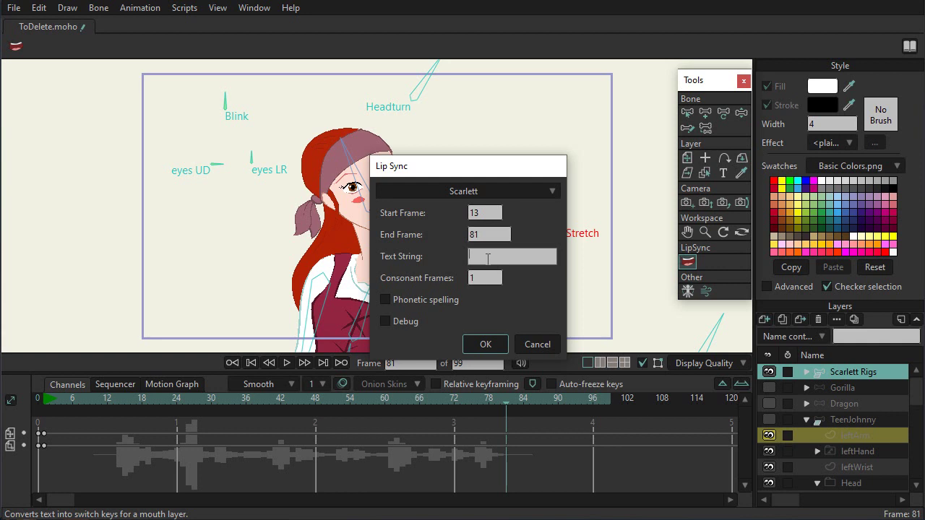
type("theres nothing funnier e")
key("BackSpace")
type("than a bonk on the head")
left_click(494, 350)
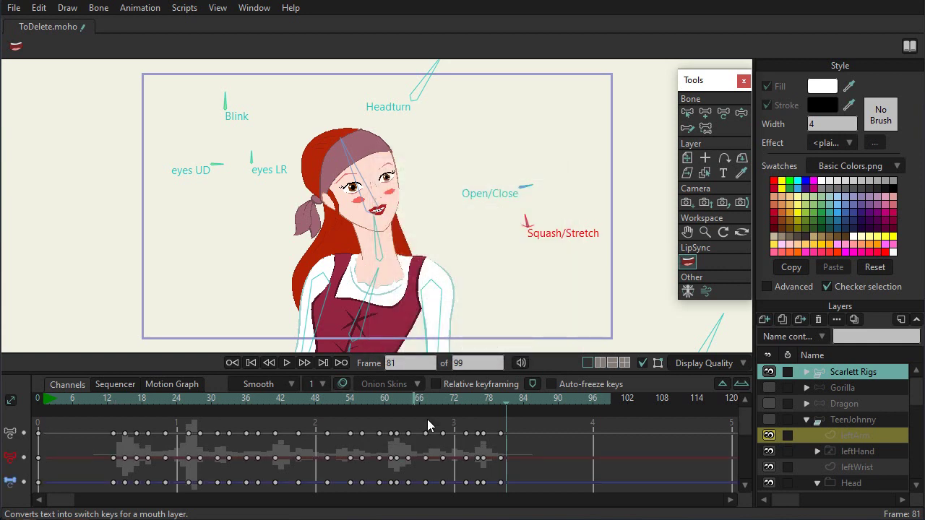
Delete all of Scarlett's existing mouth keys and play from the start of the speech.
left_click_drag(539, 470, 108, 426)
key("Delete")
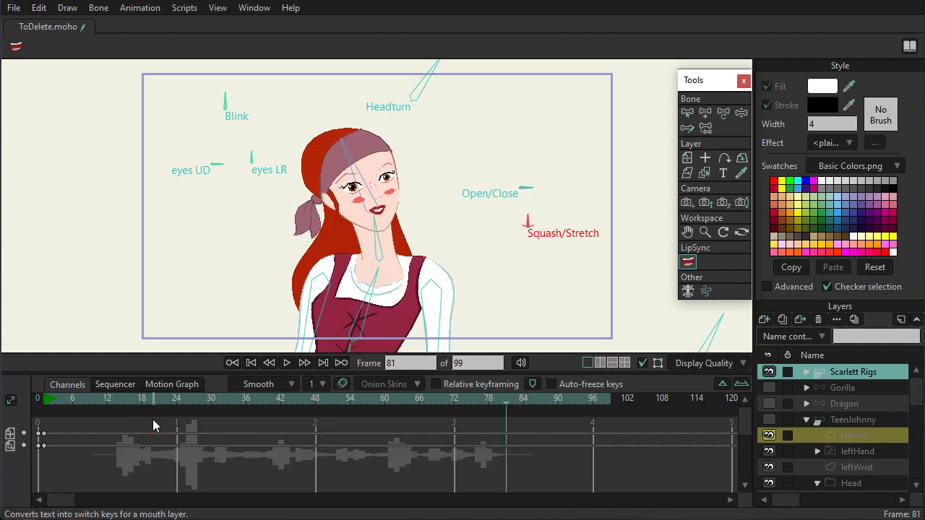
left_click(111, 399)
key("space")
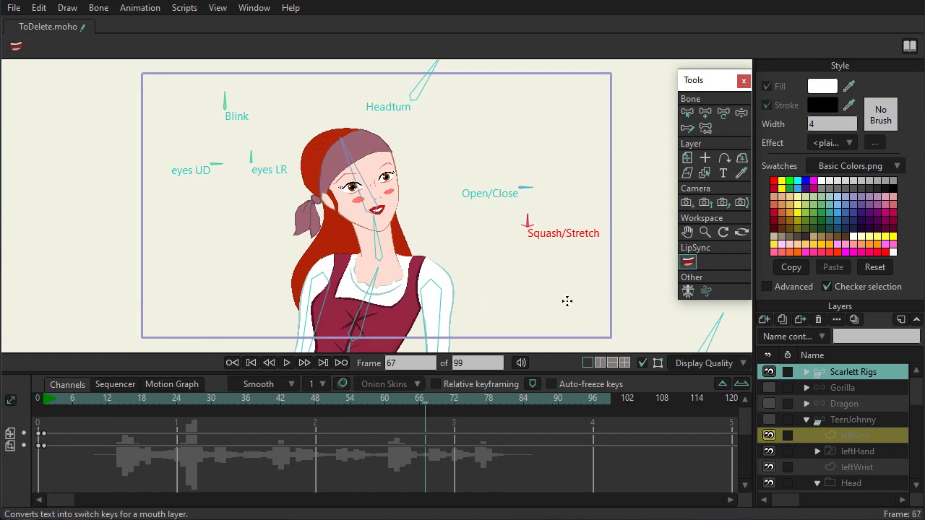
In the Lip Sync settings, append a hyphen to the phrase so it ends 'on the head-'.
left_click(665, 304)
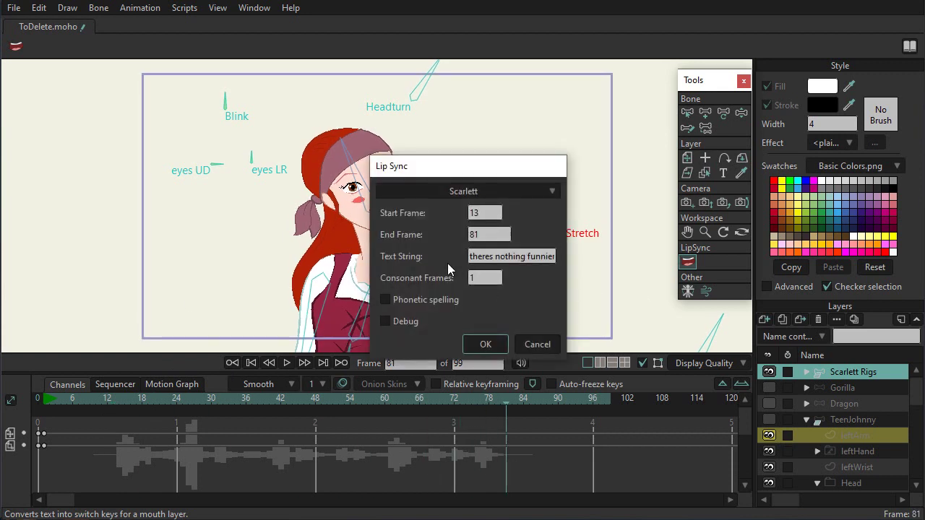
left_click(493, 256)
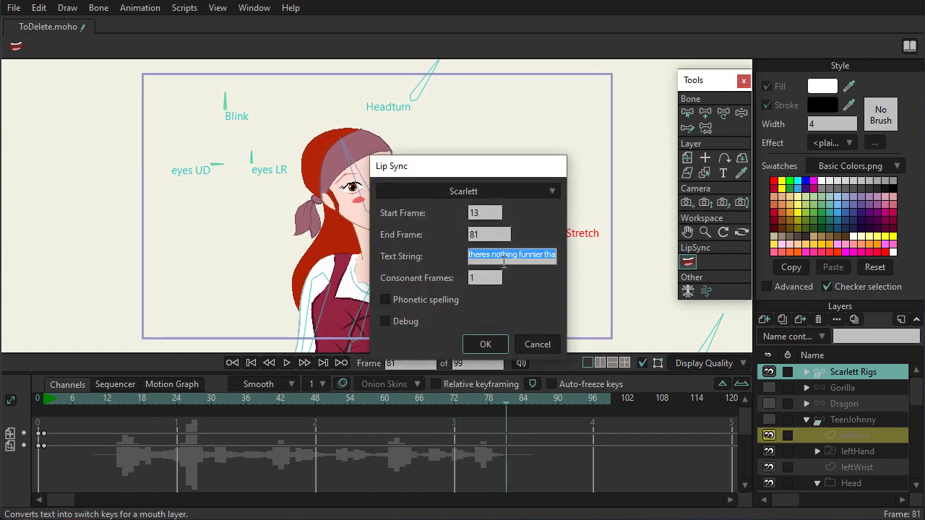
key("End")
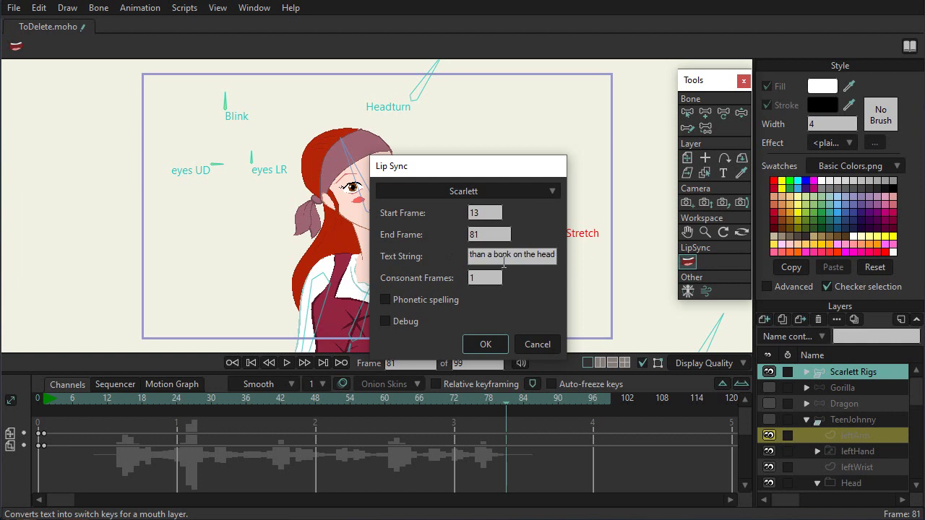
type("-")
Generate Scarlett's keys from the hyphenated phrase and play them back to check the mouth shapes.
left_click(478, 343)
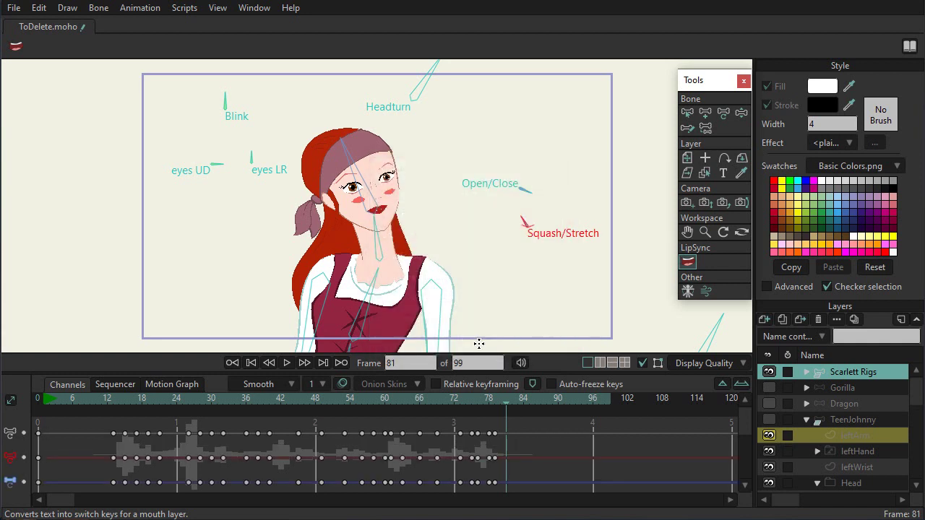
left_click_drag(66, 402, 496, 442)
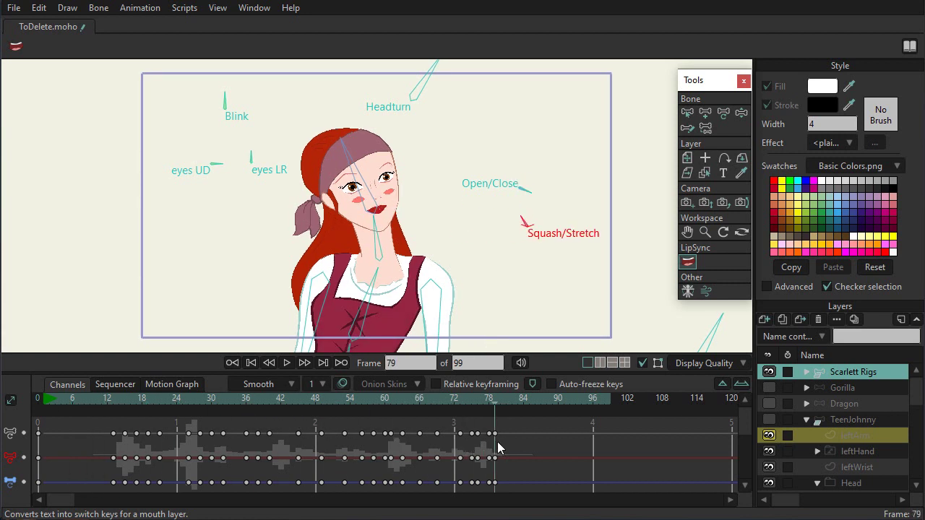
left_click(286, 364)
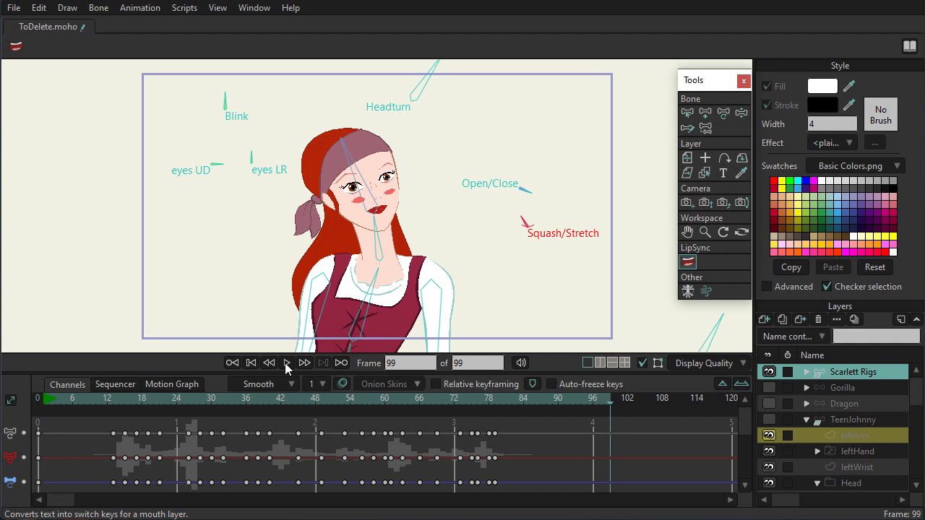
Hide the Scarlett Rigs layer and make the Gorilla visible.
left_click(769, 372)
left_click(771, 388)
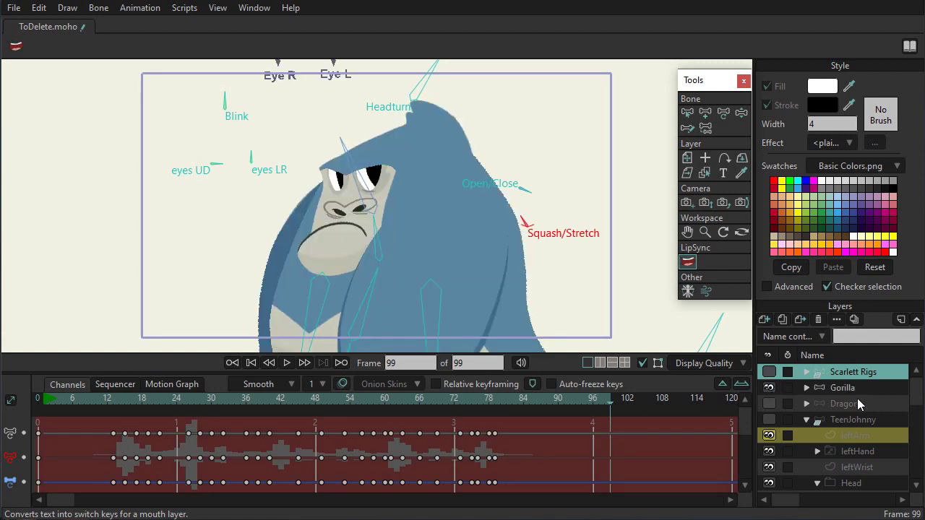
left_click(843, 398)
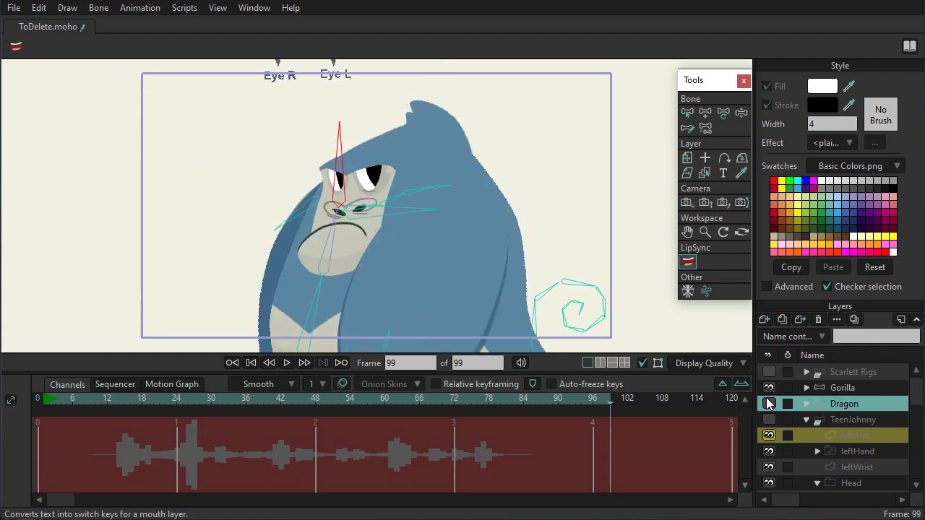
From frame 13 on the Gorilla layer, generate lip-sync keys from the same phrase with Gorilla as target.
left_click(851, 391)
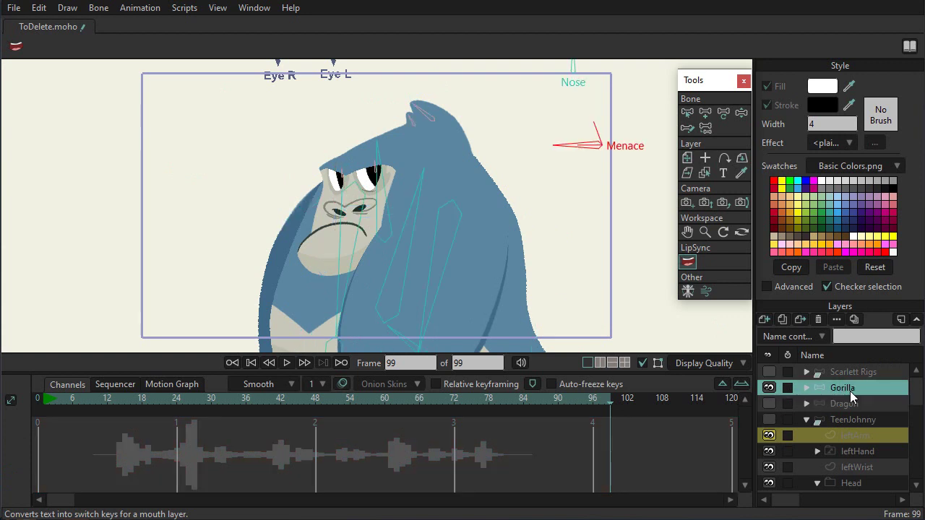
left_click(112, 398)
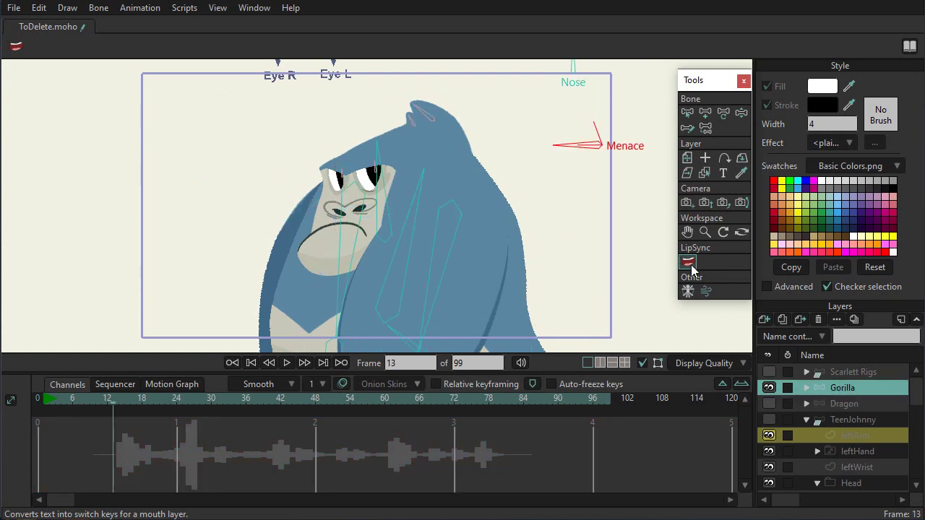
key("space")
key("space")
left_click(630, 309)
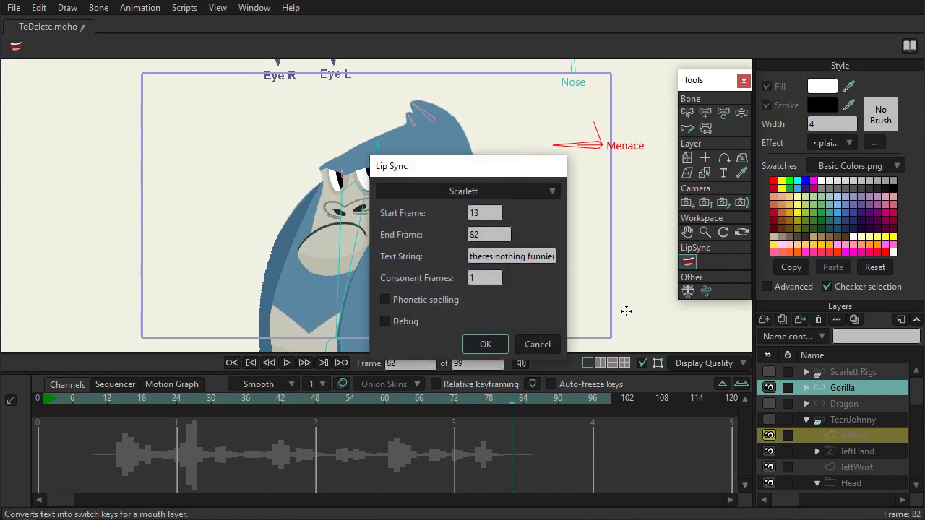
triple_click(502, 254)
key("End")
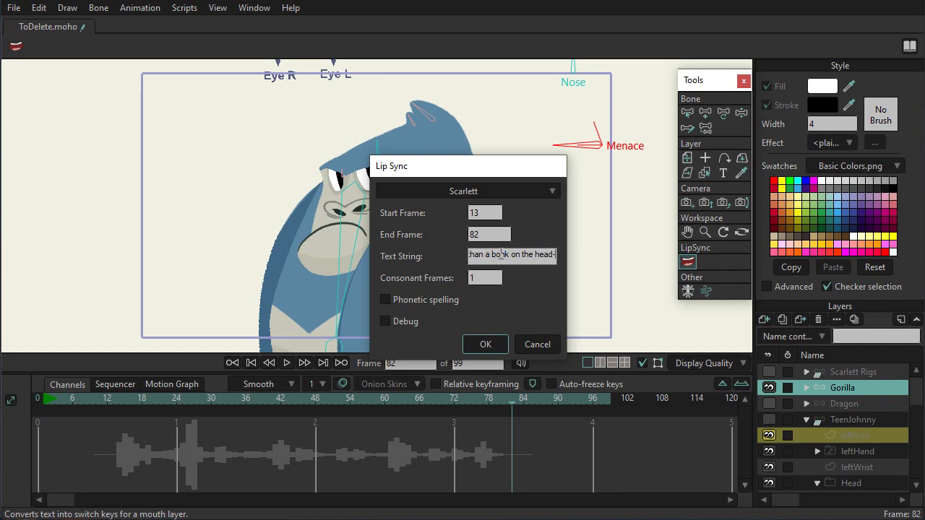
left_click(539, 194)
left_click(562, 219)
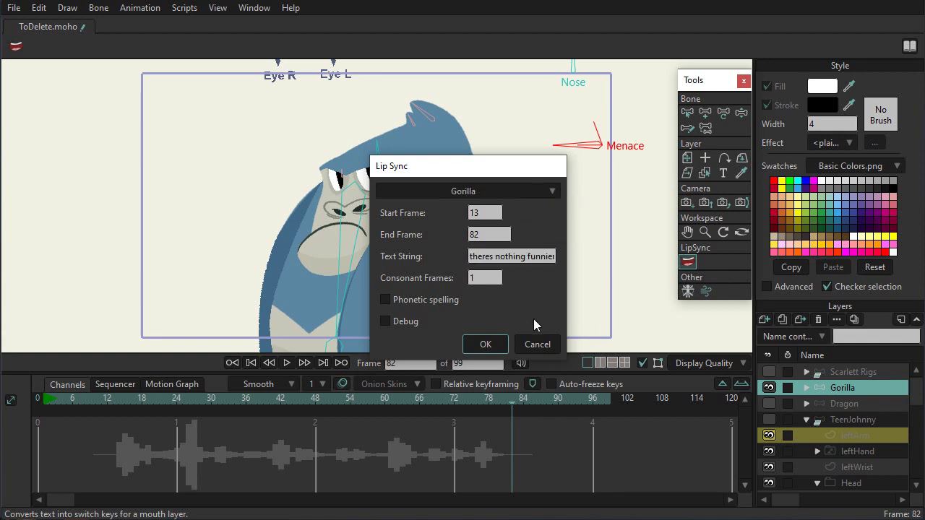
left_click(479, 344)
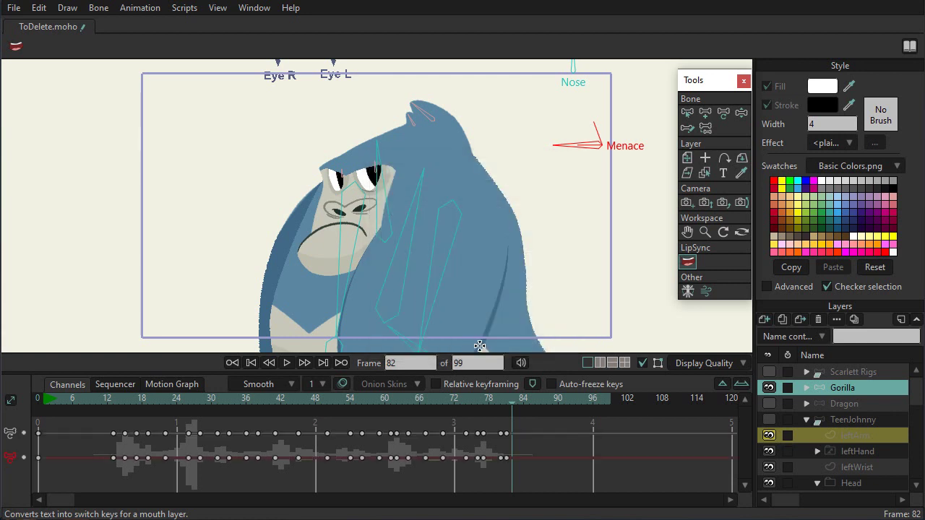
Rotate the Gorilla's Menace bone around frame 10–12 for a menacing expression.
left_click(286, 362)
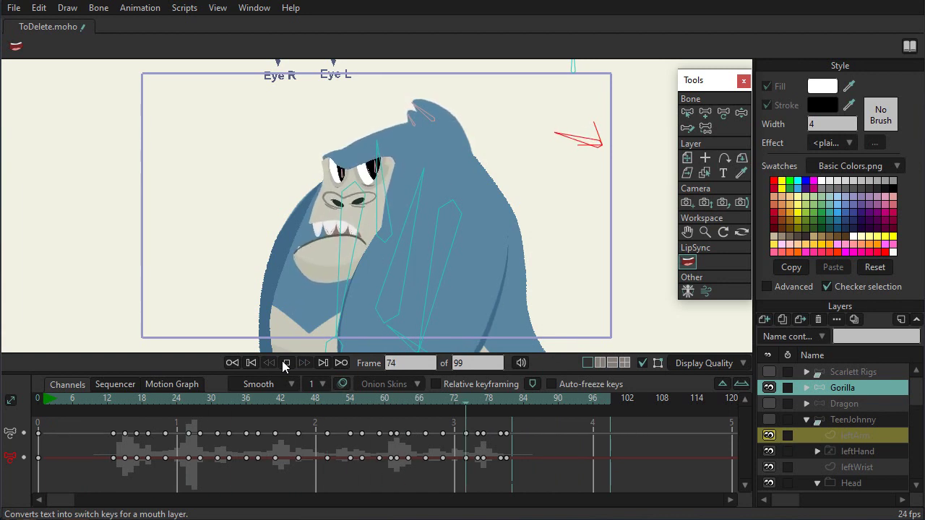
left_click(285, 363)
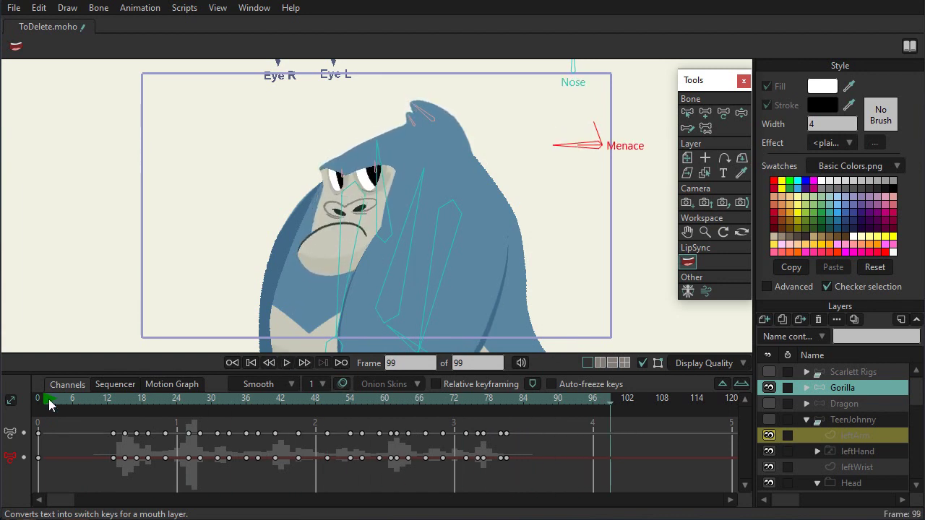
left_click_drag(49, 405, 110, 407)
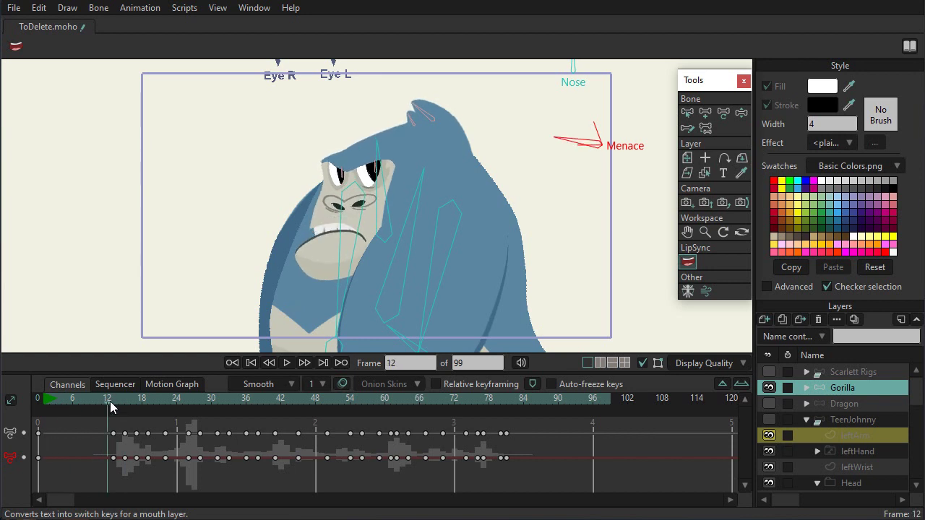
left_click(741, 113)
left_click_drag(584, 145, 568, 150)
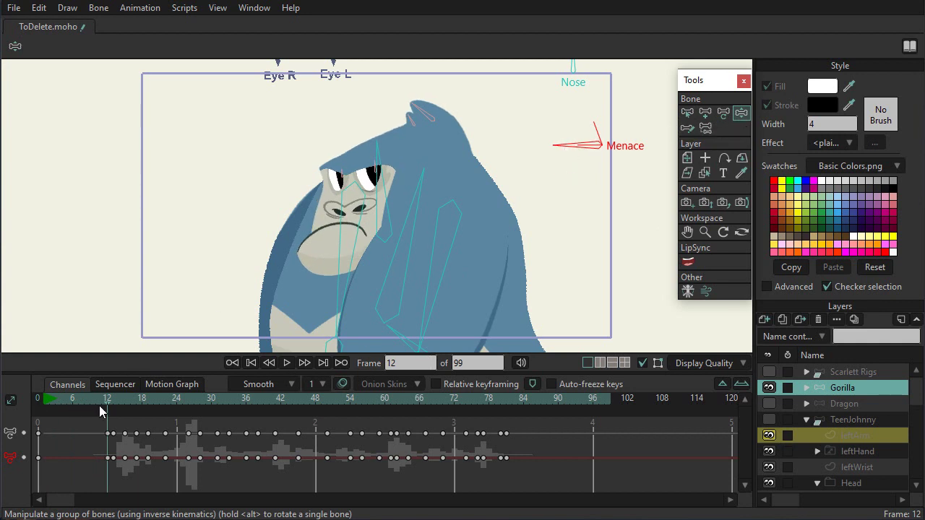
Play back the Gorilla's new expression, then hide the Gorilla.
left_click(287, 364)
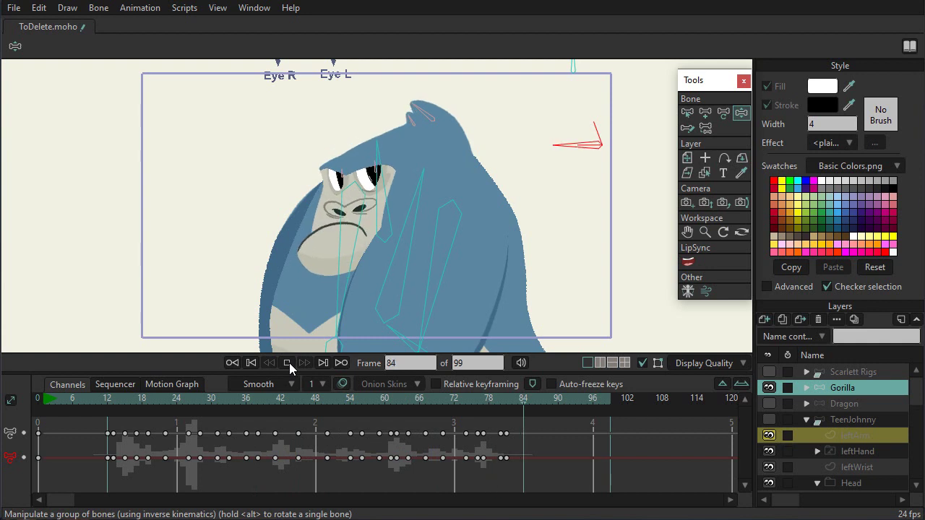
left_click(289, 362)
left_click(769, 389)
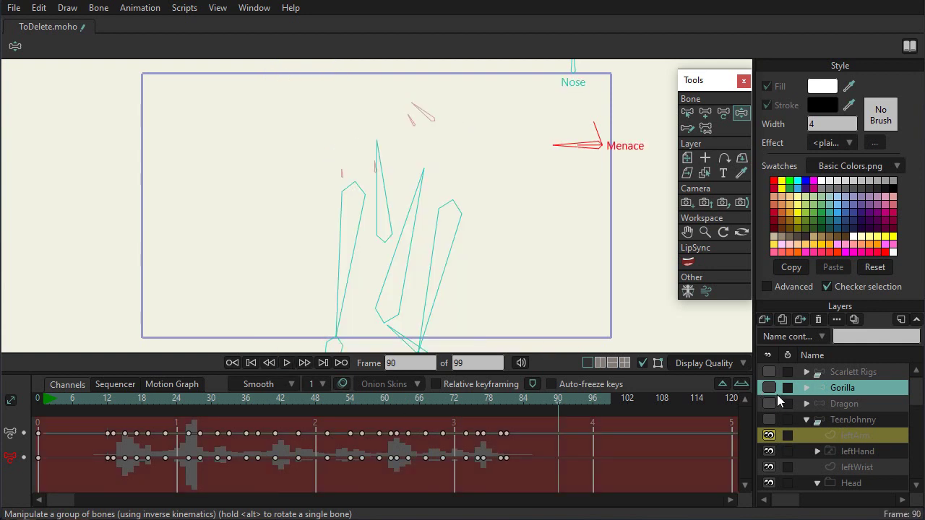
Show and select the Dragon layer, then remove the stray keys made at frame 12.
left_click(769, 404)
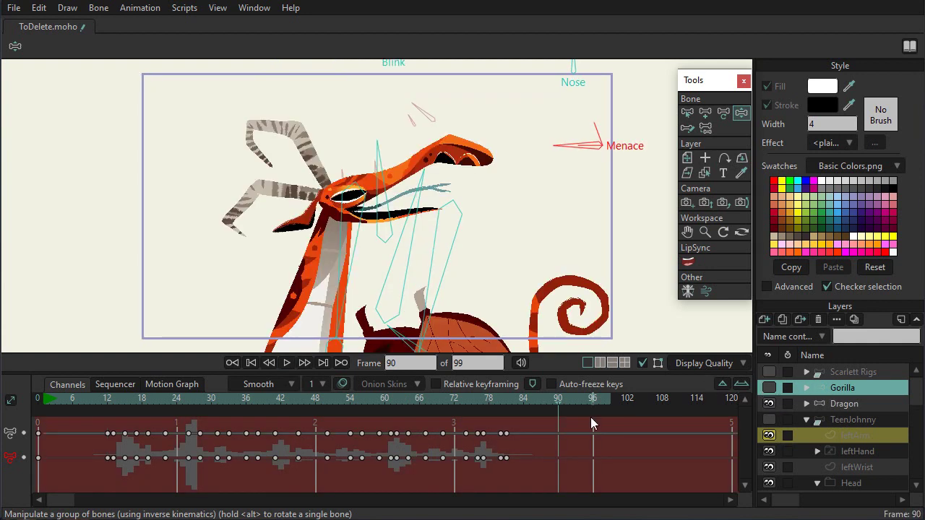
left_click(829, 403)
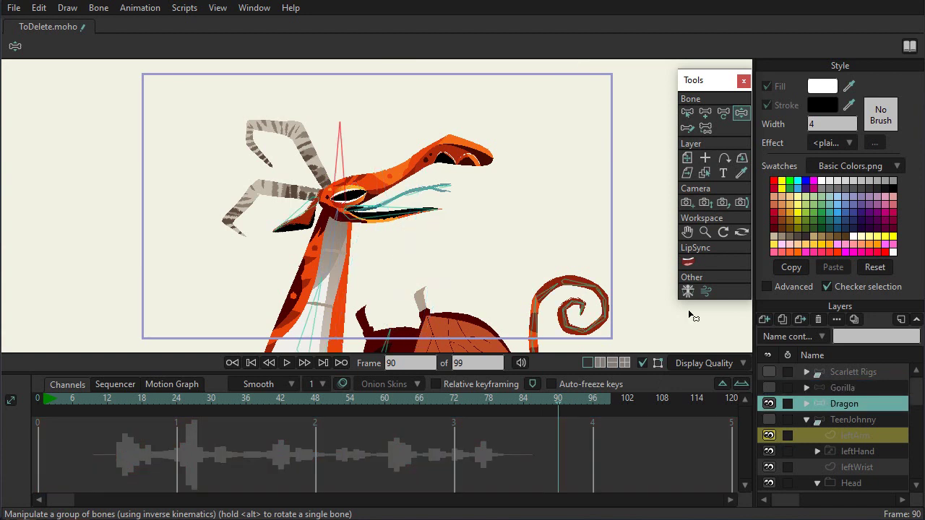
left_click(110, 403)
left_click_drag(458, 311, 447, 314)
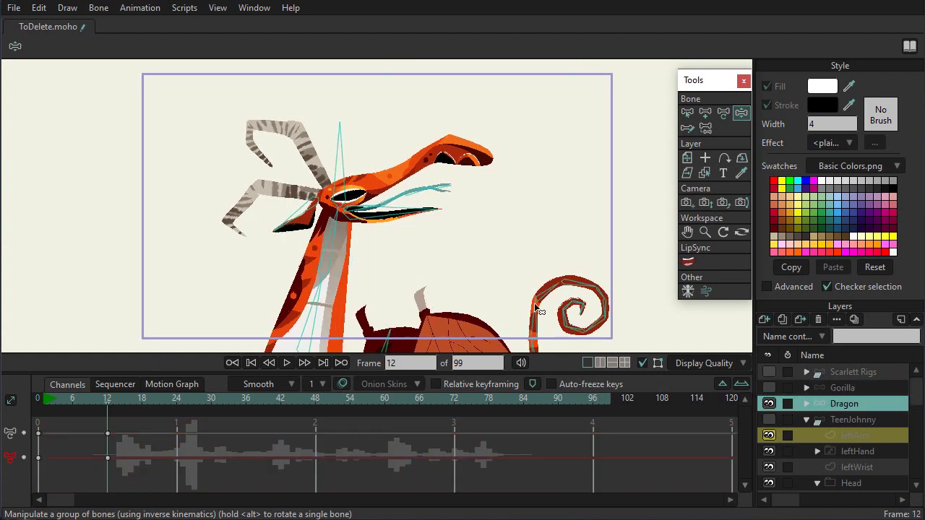
left_click_drag(140, 462, 100, 432)
left_click(109, 397)
Generate the Dragon's lip-sync keys from the phrase for frames 12–82, with Dragon as target.
left_click(687, 265)
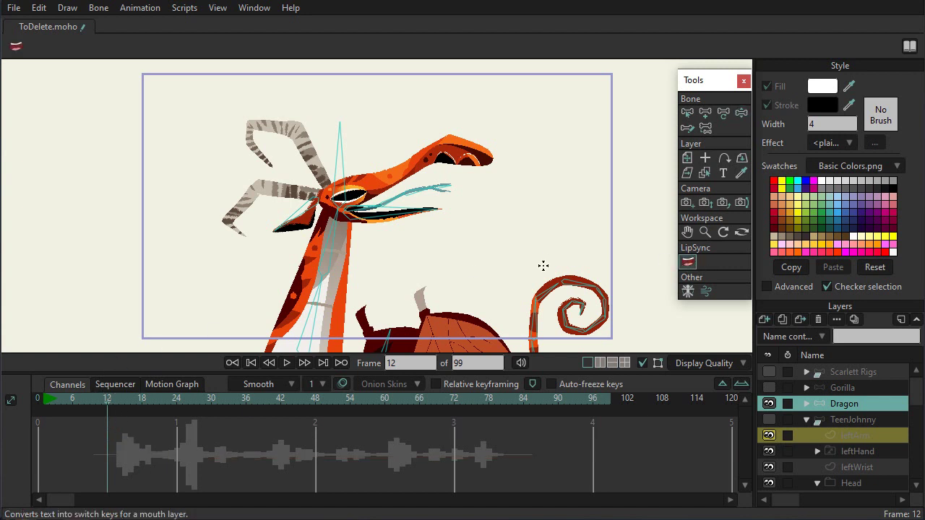
key("space")
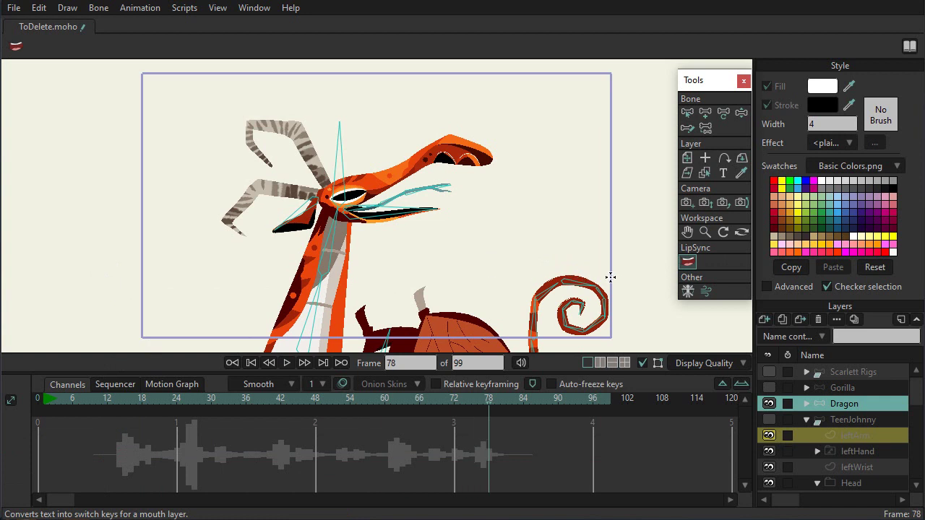
left_click(625, 276)
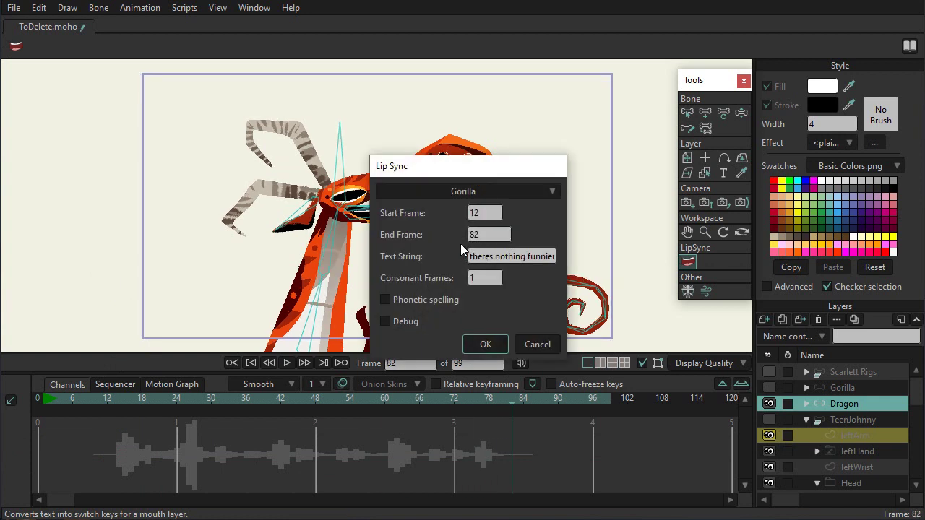
left_click(461, 193)
left_click(468, 235)
left_click(485, 347)
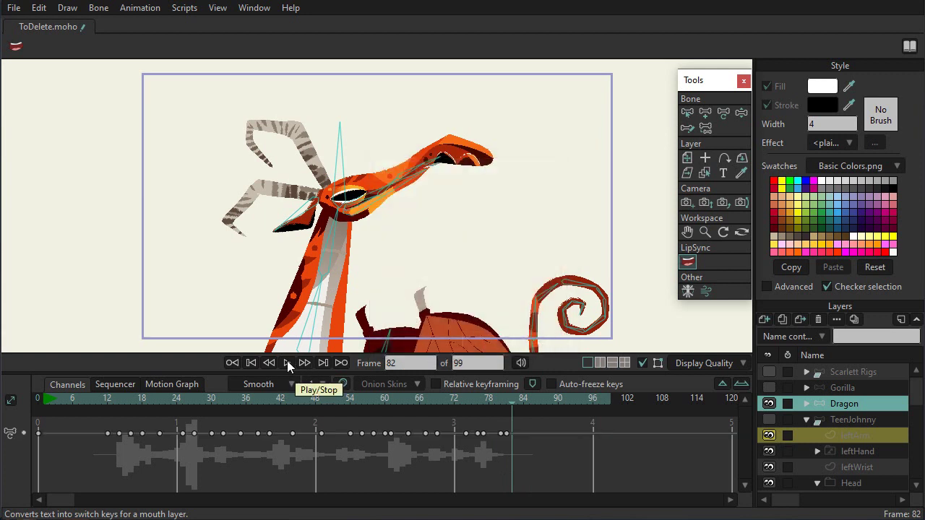
Key the Dragon's lower jaw open at frame 1 and closed at frame 11, then play it back.
left_click(102, 400)
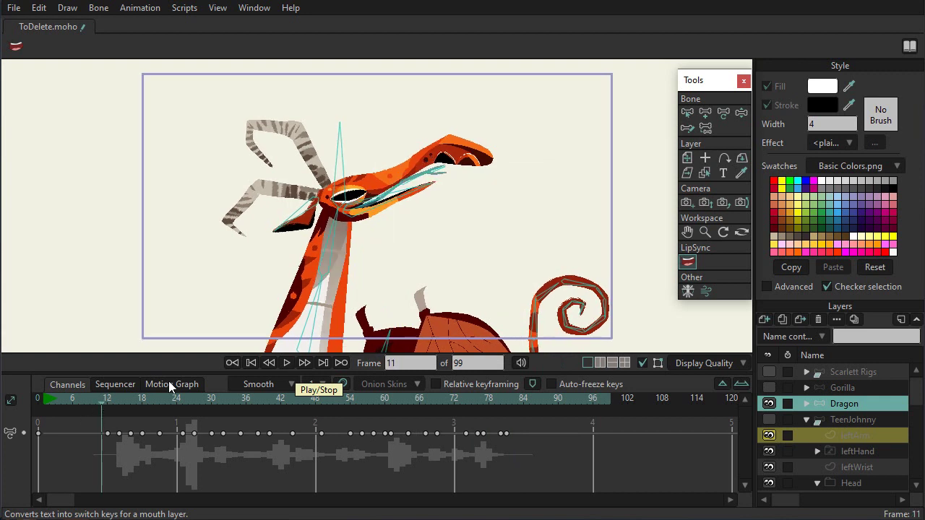
left_click(741, 112)
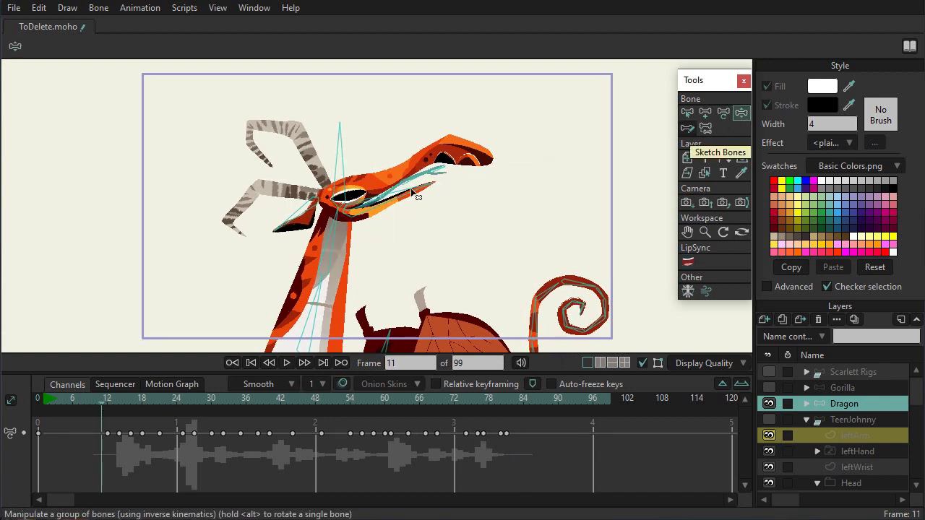
left_click(45, 401)
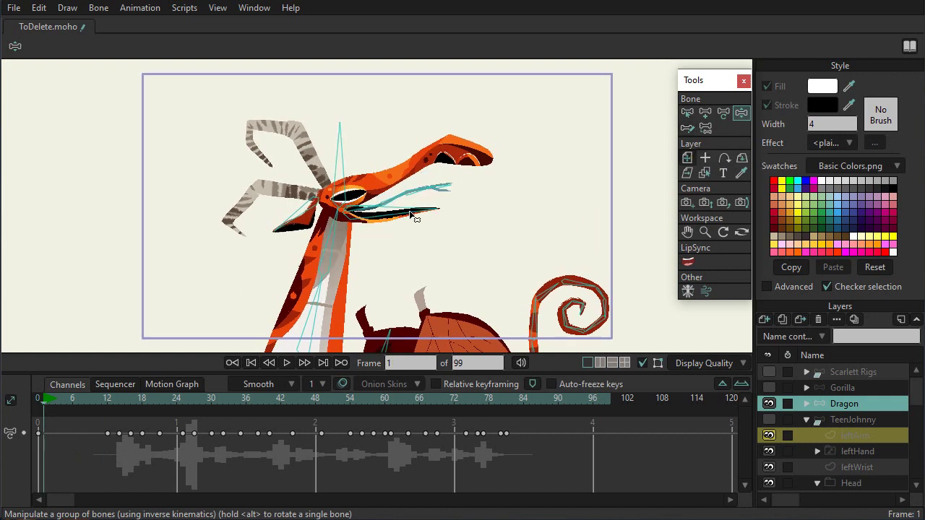
left_click_drag(411, 216, 401, 181)
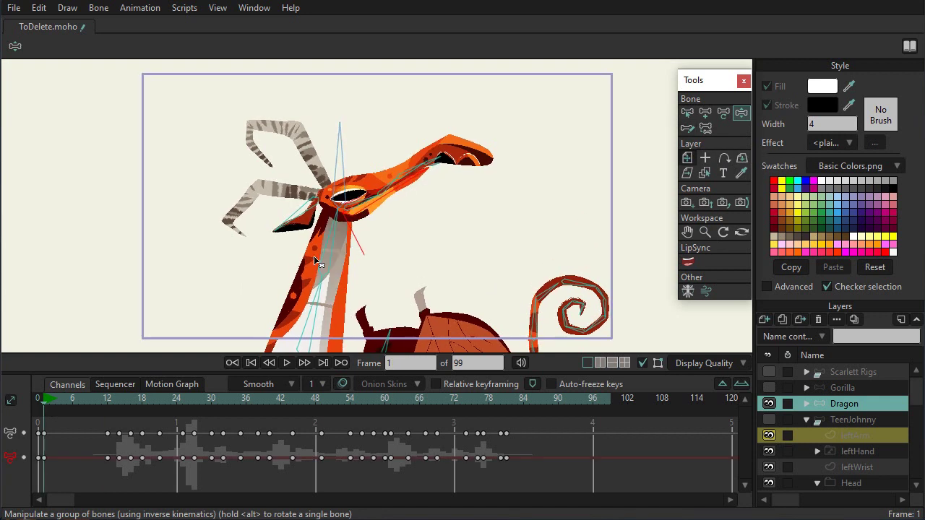
left_click(102, 399)
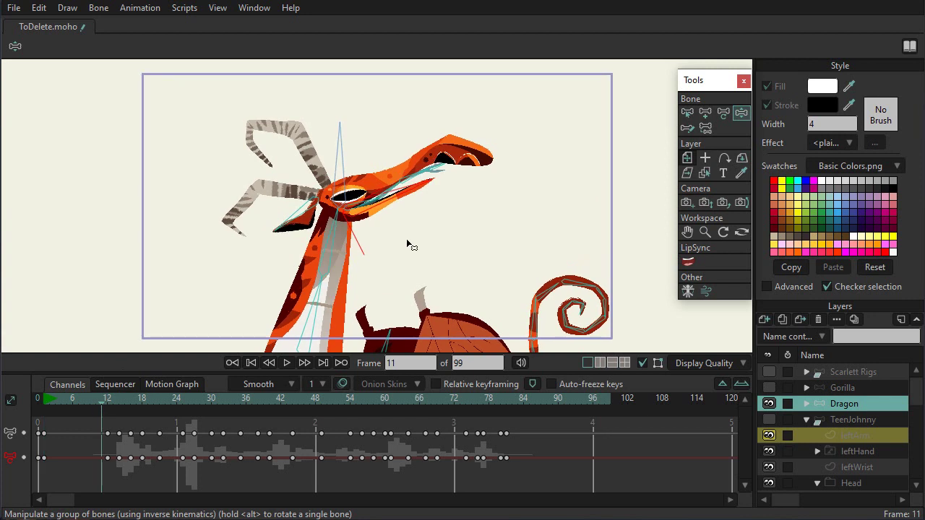
left_click_drag(407, 193, 402, 184)
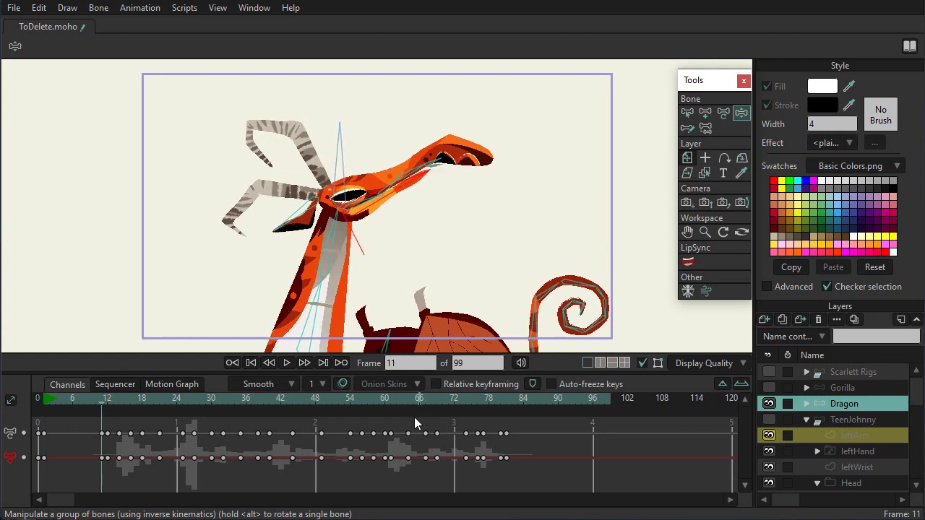
left_click(286, 362)
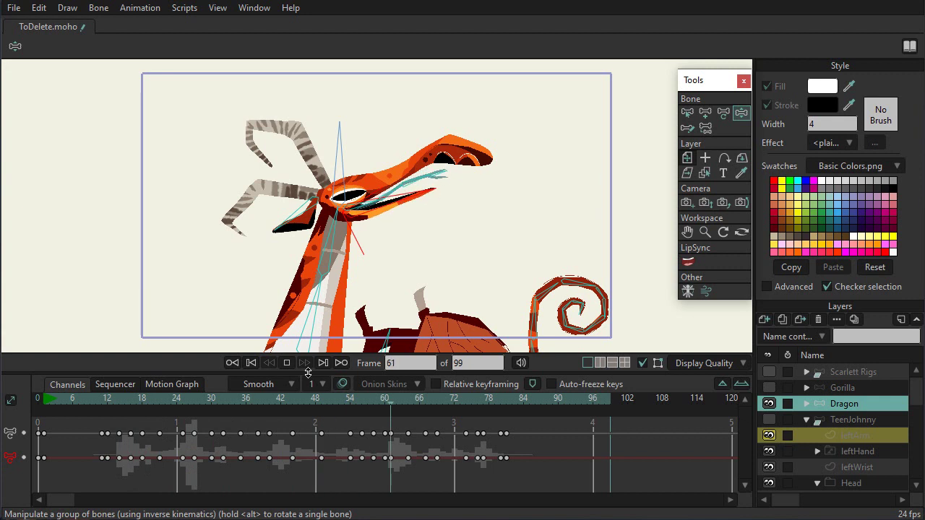
left_click(287, 363)
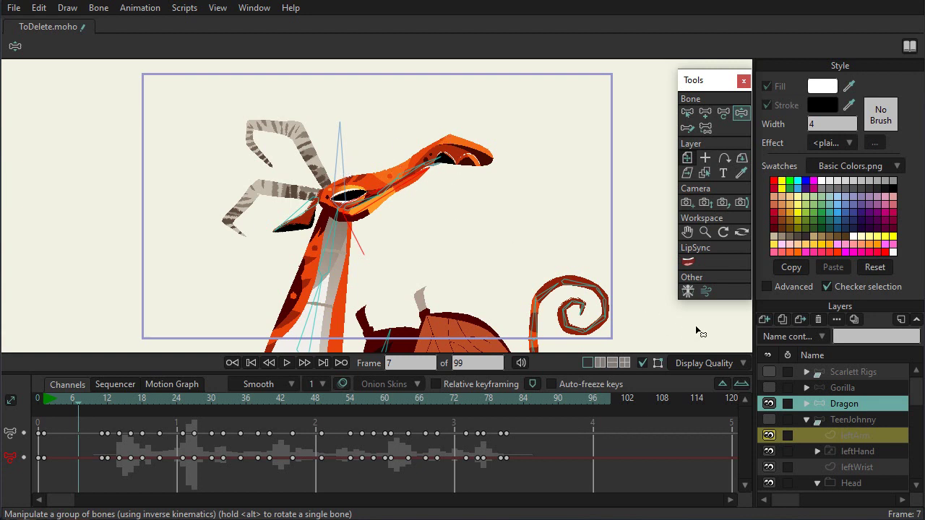
Hide the Dragon, then show TeenJohnny and make it the active layer.
left_click(771, 404)
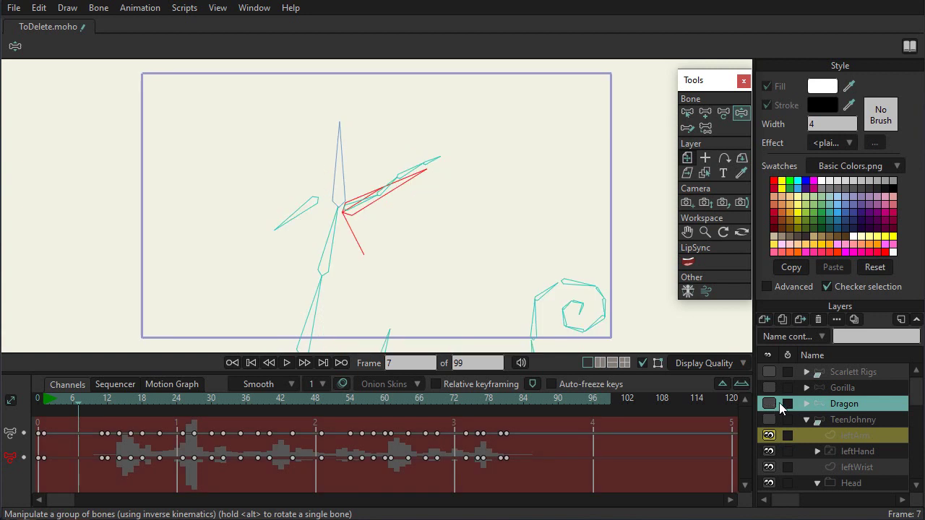
left_click(769, 420)
left_click(836, 419)
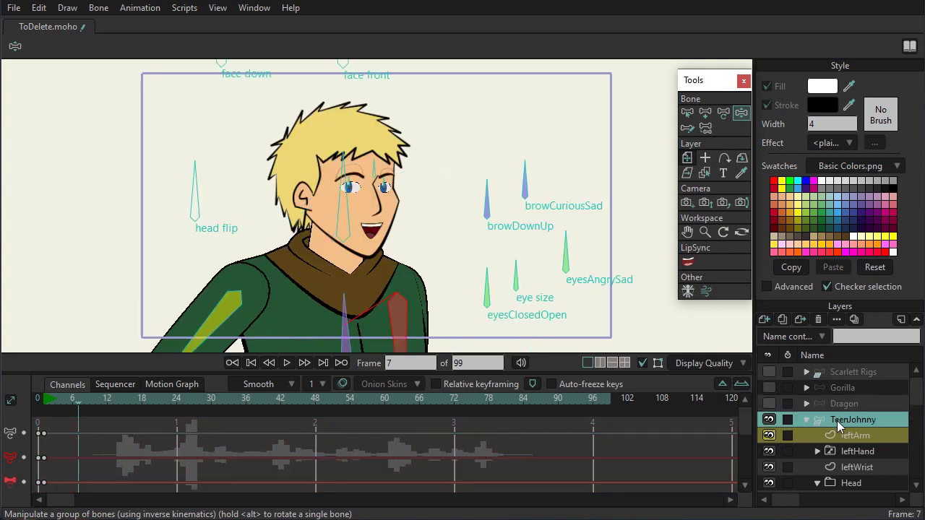
At frame 13, play the animation back with the LipSync tool and open the Lip Sync settings.
left_click(109, 401)
left_click(50, 402)
left_click(113, 402)
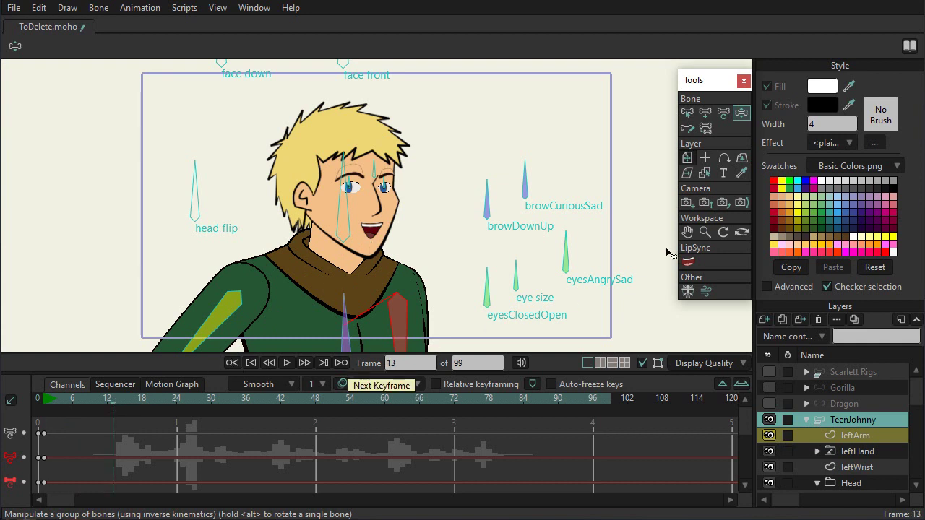
left_click(688, 263)
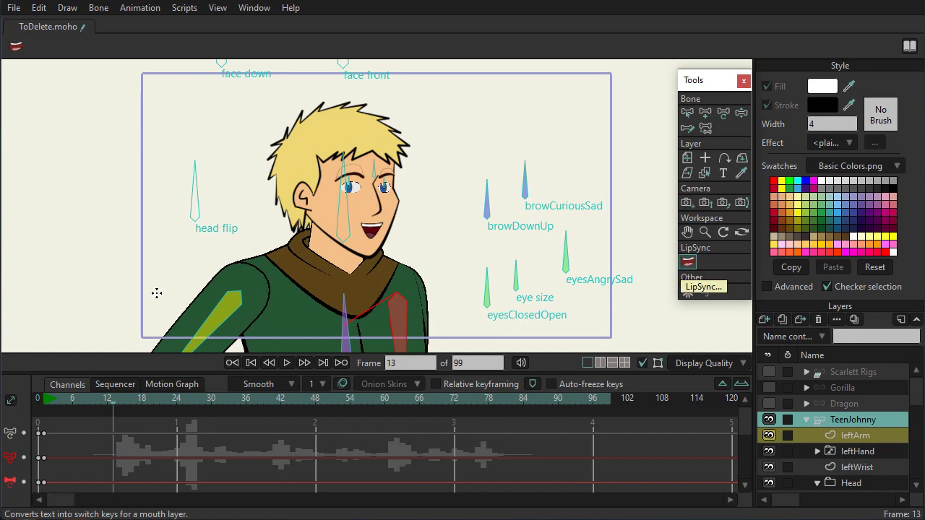
key("space")
left_click(650, 308)
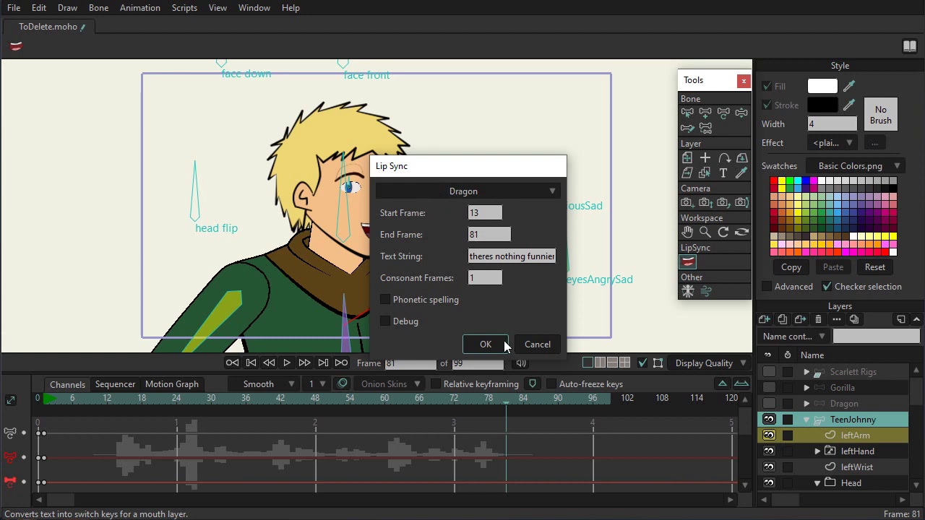
Cancel the dialog, select TeenJohnny's Mouth layer and open its lip-sync settings from frame 12.
left_click(537, 345)
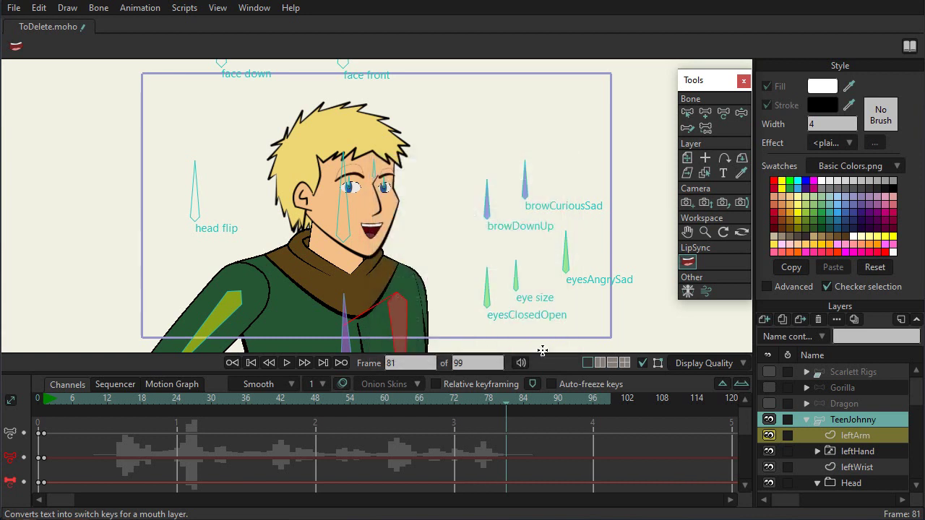
scroll(852, 450, "down", 1)
scroll(853, 450, "down", 4)
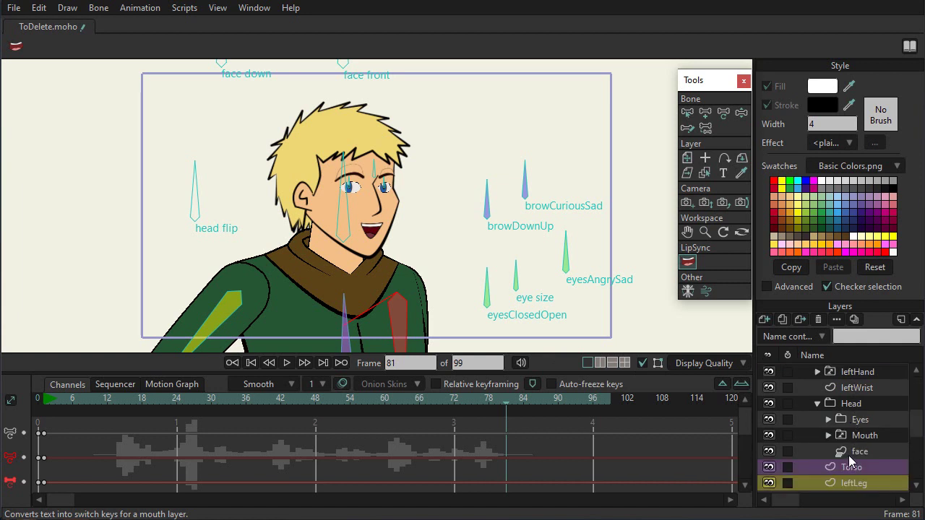
left_click(866, 437)
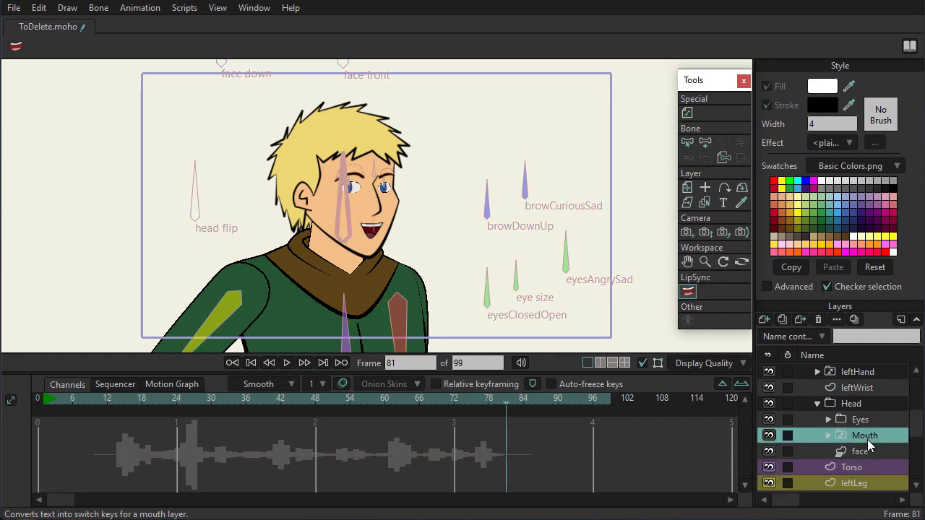
left_click(108, 401)
key("space")
left_click(615, 322)
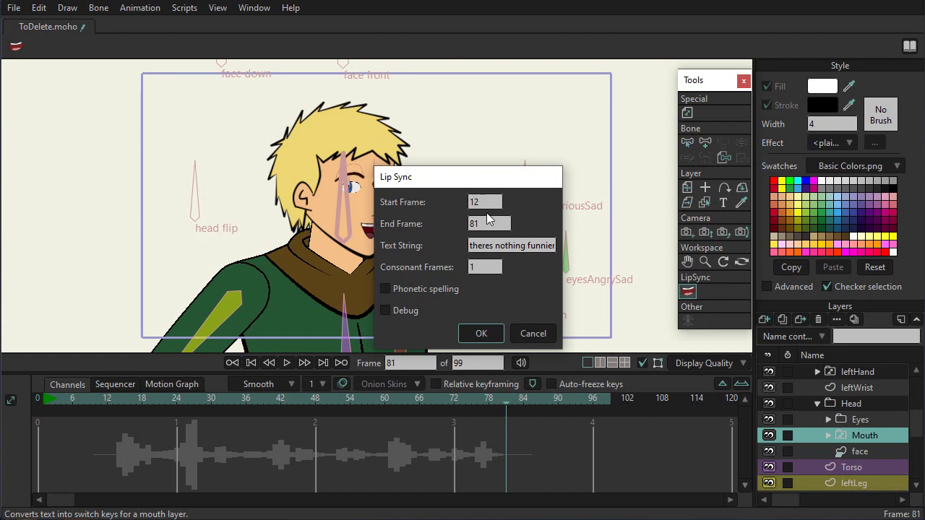
Clear the existing lip-sync text and turn on Phonetic spelling.
left_click(495, 245)
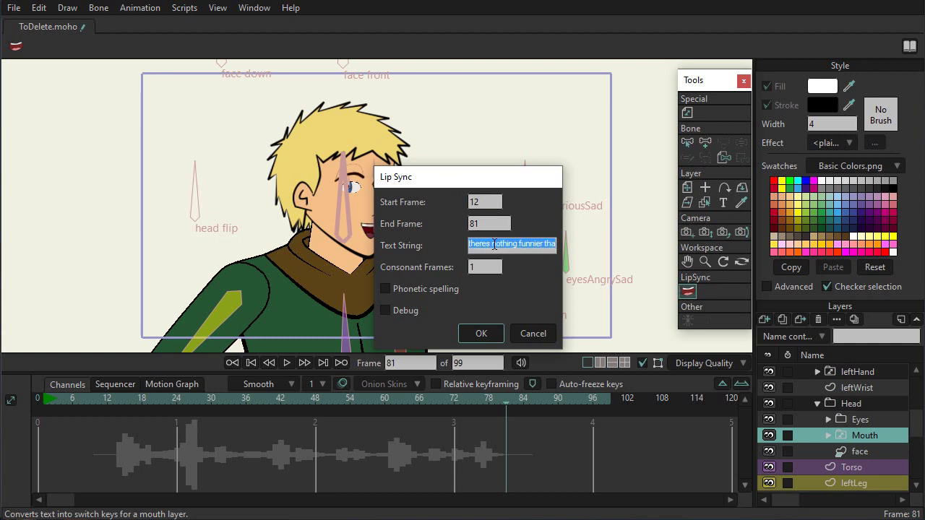
key("BackSpace")
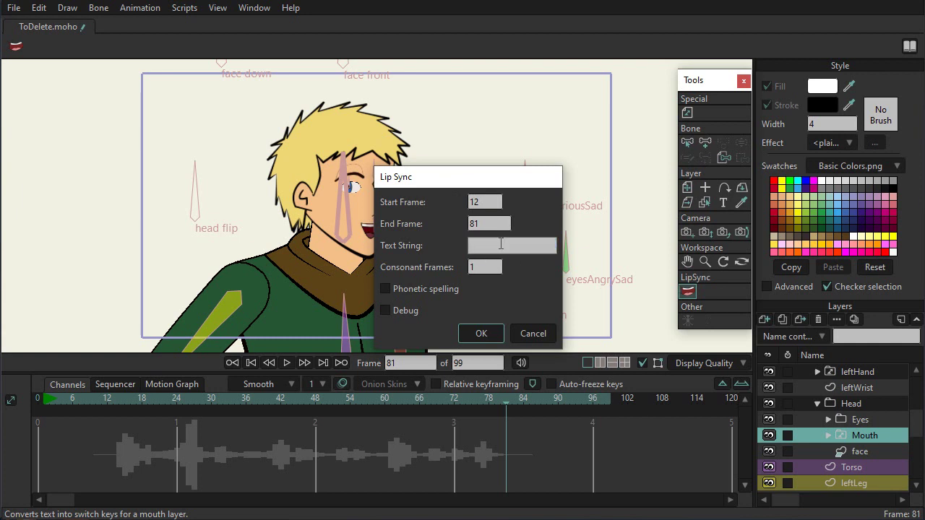
left_click(382, 289)
Type the phonetic phrase 'ter nutEg funEr tan a bon on tu hed'.
type("t")
type("ers")
key("BackSpace")
type("nut")
type("Eg funE")
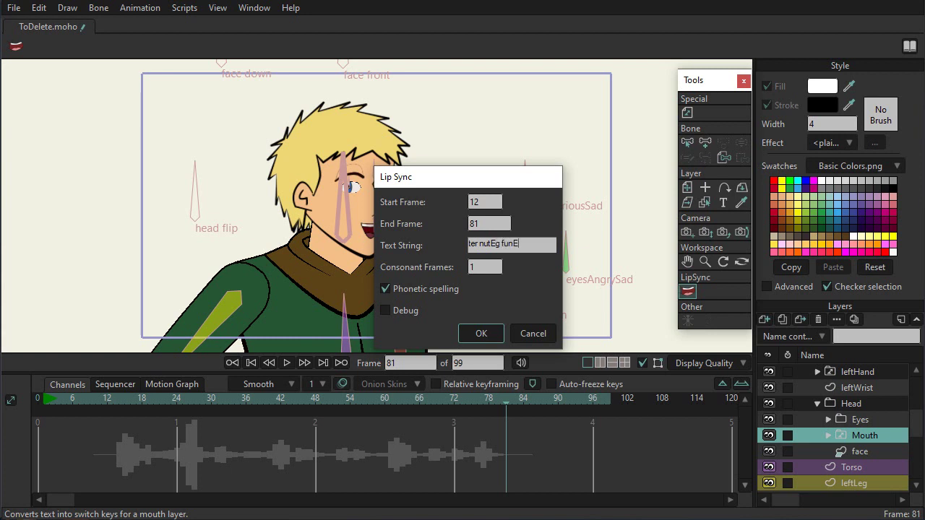
type("r tan a bon on tu hed")
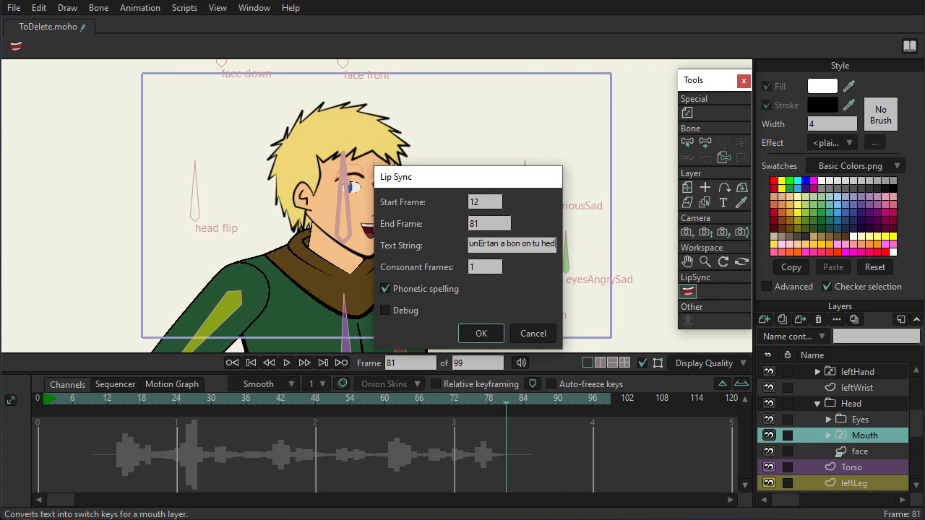
Generate the mouth keys and set the mouth to the rest shape at frame 81.
left_click(482, 334)
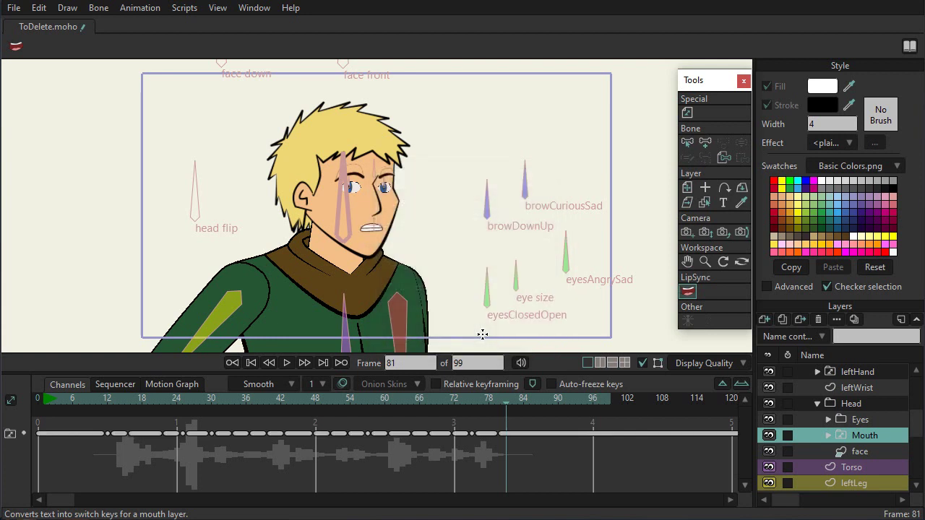
left_click(514, 433)
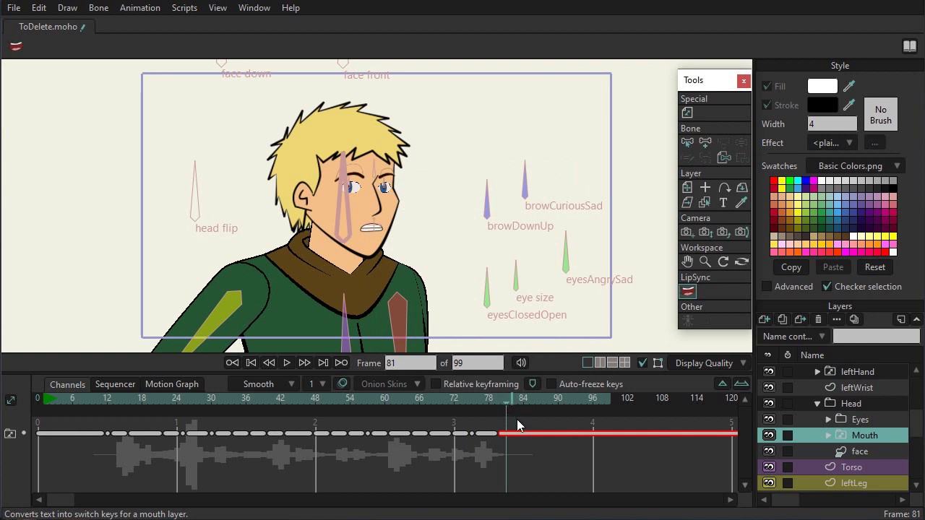
right_click(867, 440)
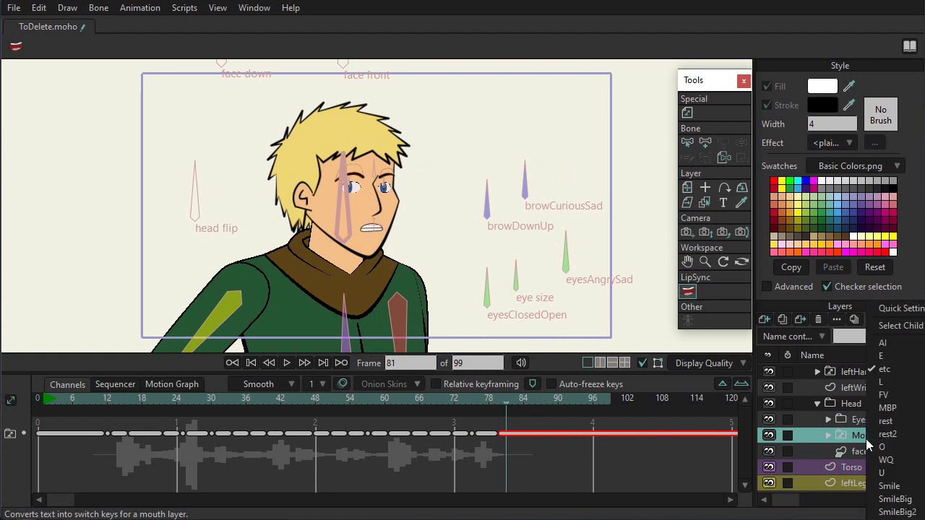
left_click(886, 421)
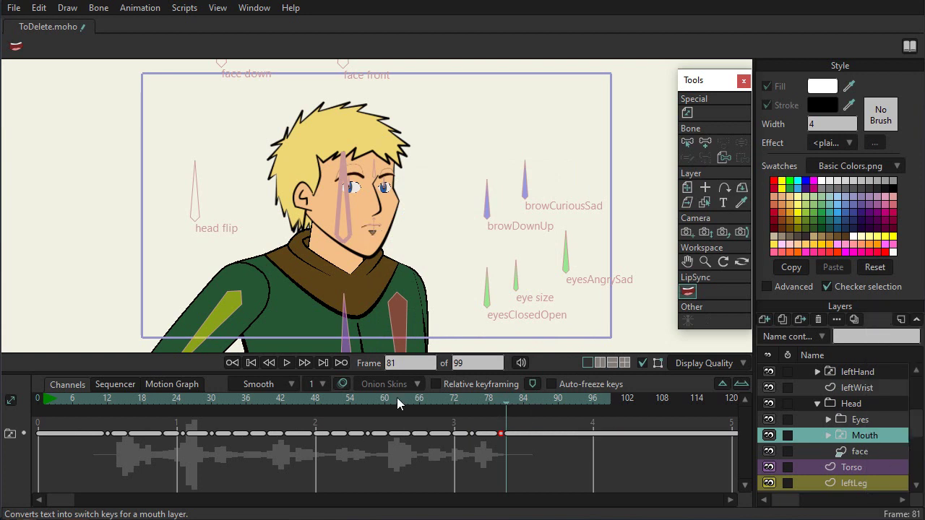
Set the mouth to rest at frame 1, then scrub and play back the lip sync.
left_click(48, 398)
left_click(44, 400)
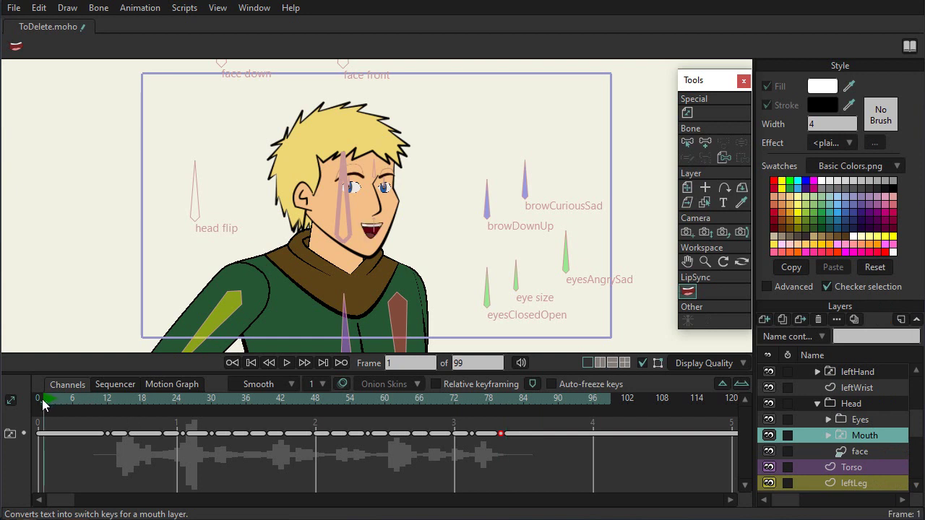
right_click(881, 436)
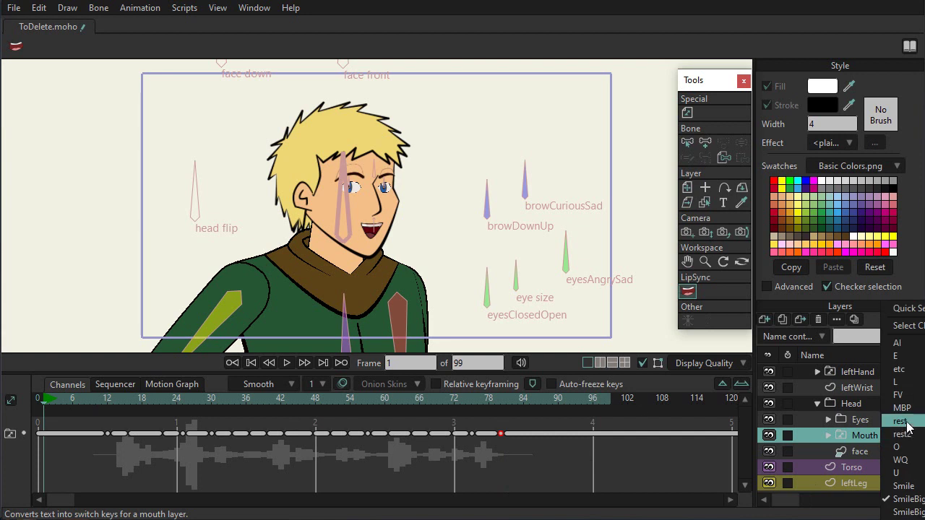
left_click(905, 423)
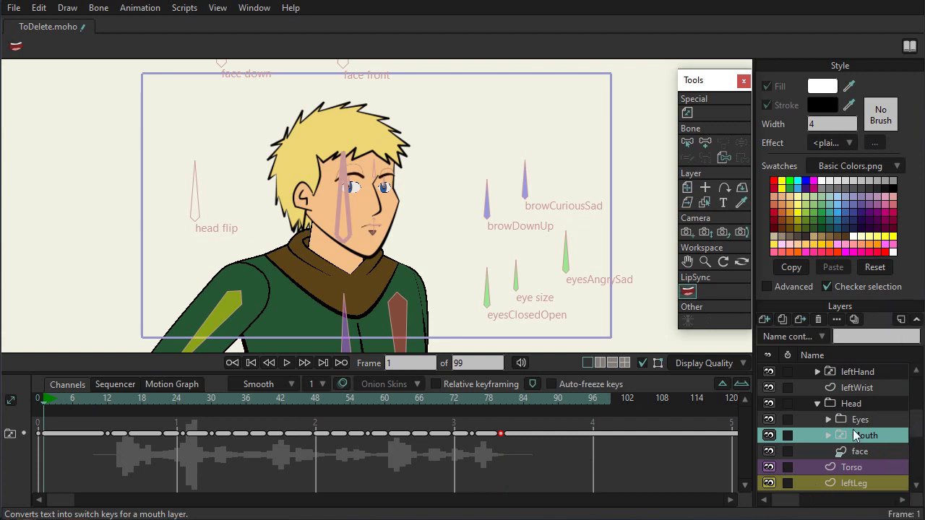
mouse_move(70, 404)
left_mouse_down()
mouse_move(184, 404)
mouse_move(48, 400)
left_mouse_up()
left_click(286, 362)
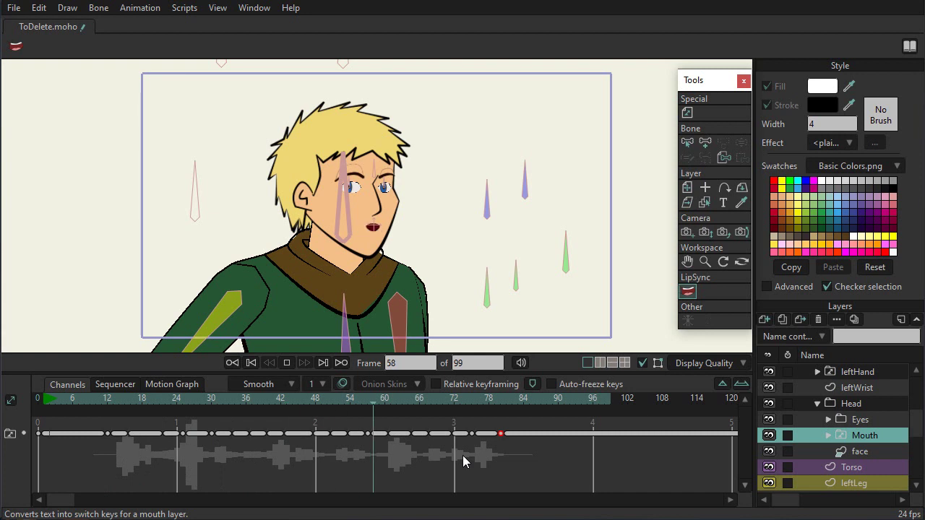
left_click(286, 363)
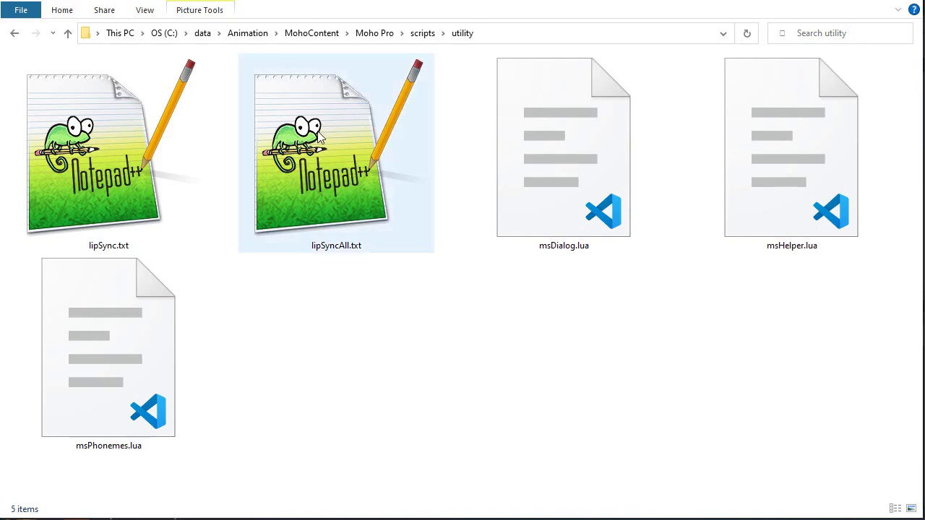
Delete lipSyncAll.txt from the utility scripts folder.
double_click(318, 137)
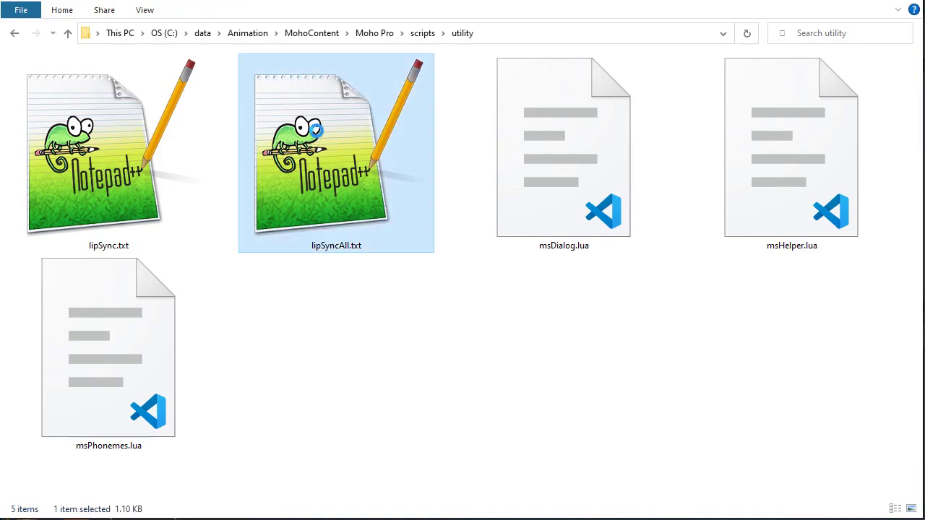
key("shift+F10")
left_click(195, 402)
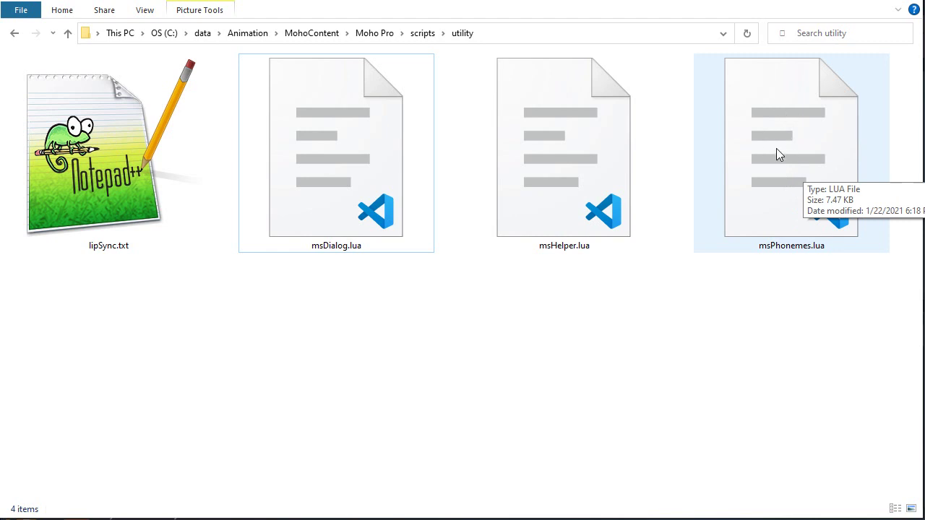
Open the scripts\tool folder, then switch to the lip-sync readme in Notepad++.
left_click(420, 34)
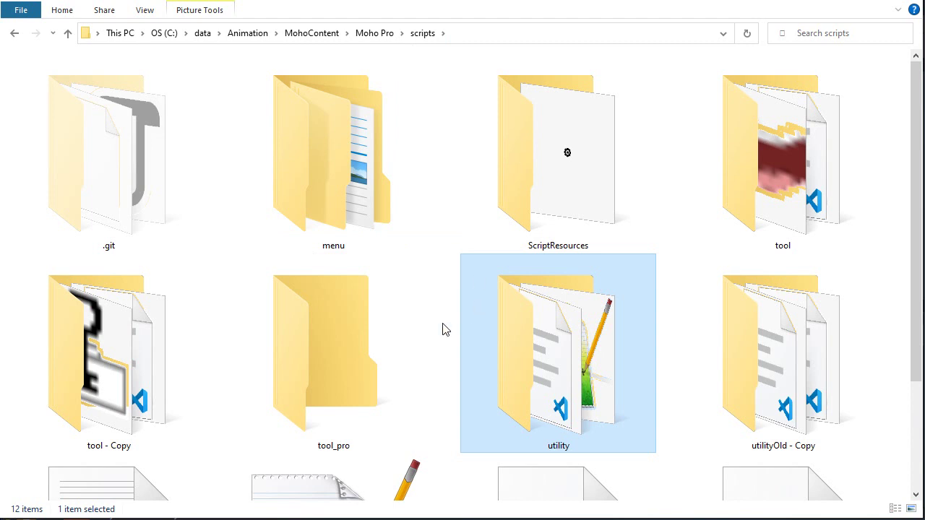
left_click(748, 194)
double_click(748, 194)
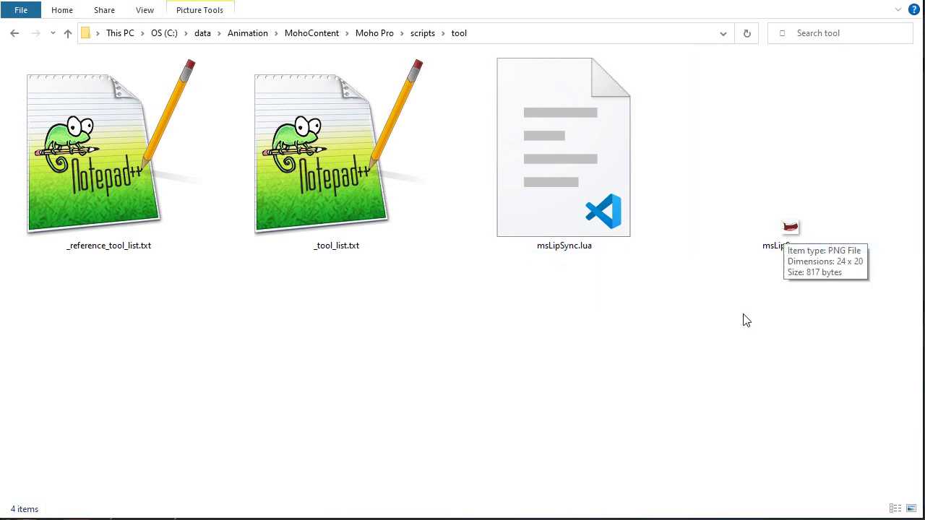
key("alt+Tab")
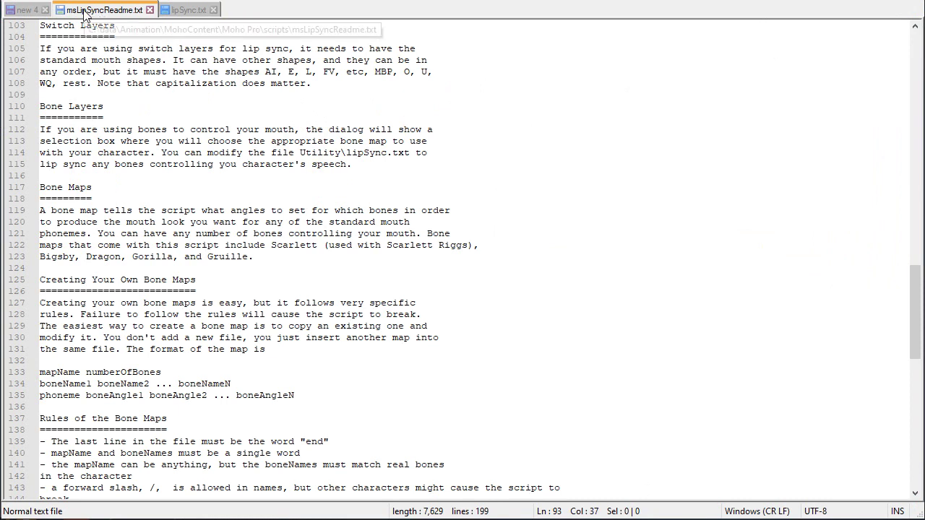
scroll(139, 65, "up", 20)
scroll(141, 66, "up", 10)
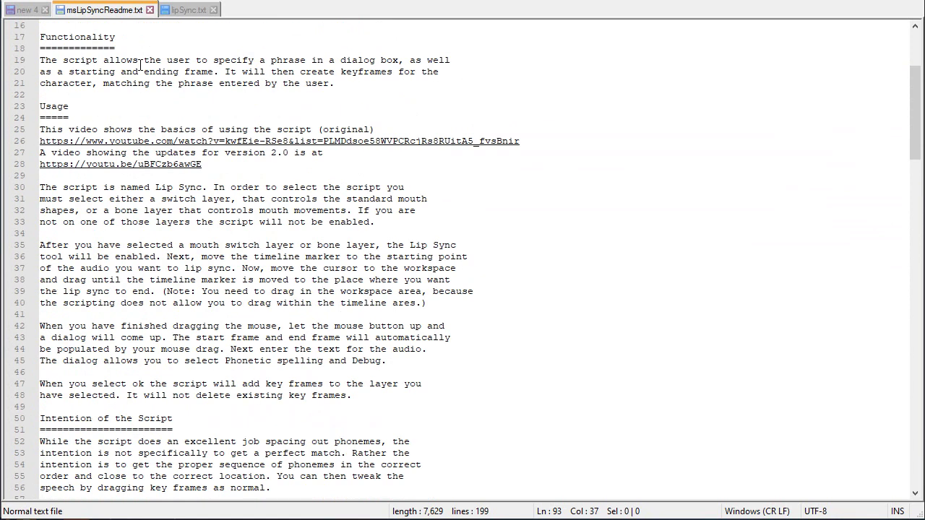
scroll(147, 70, "up", 3)
scroll(159, 79, "down", 10)
scroll(167, 85, "down", 13)
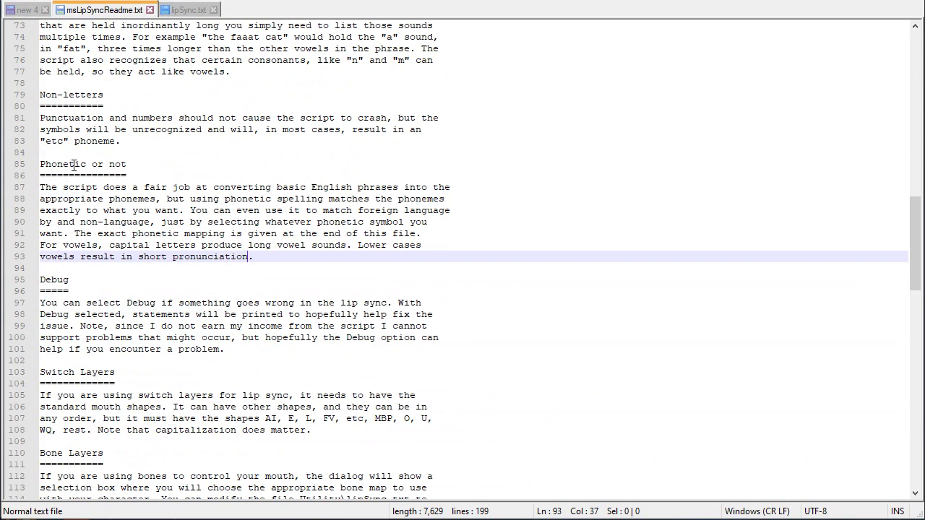
scroll(208, 238, "down", 2)
scroll(211, 242, "down", 3)
scroll(151, 251, "down", 6)
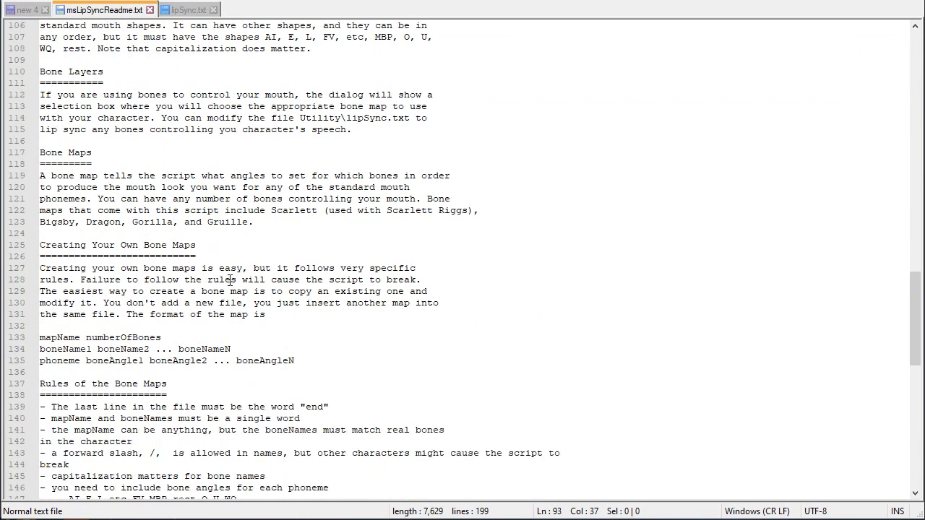
scroll(245, 284, "down", 8)
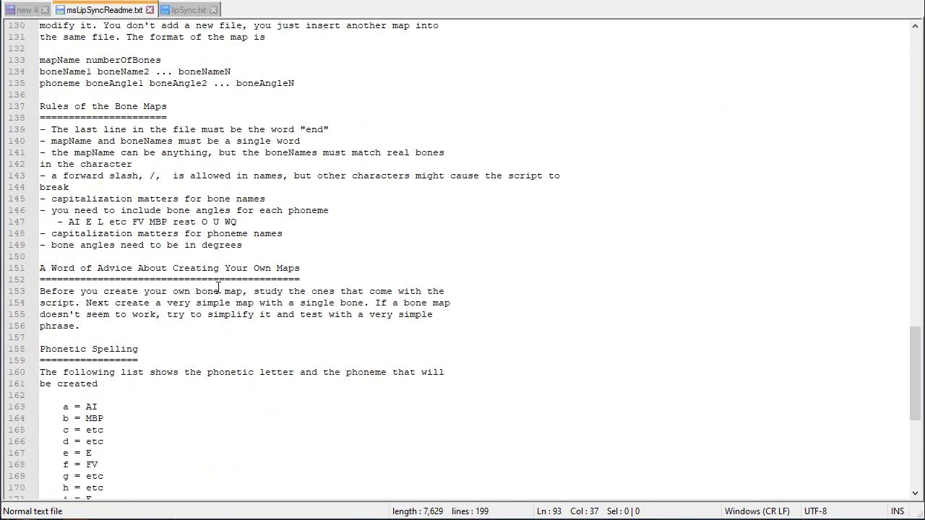
scroll(213, 289, "down", 6)
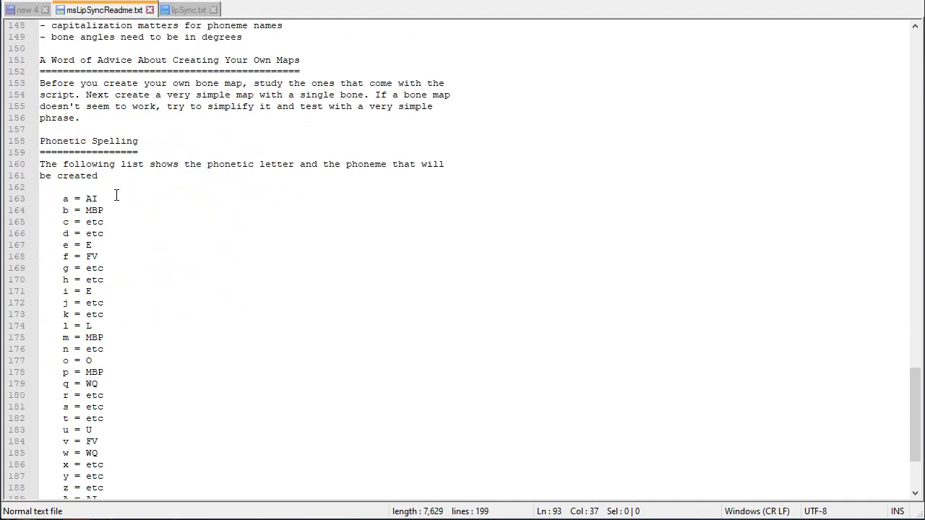
scroll(94, 170, "down", 2)
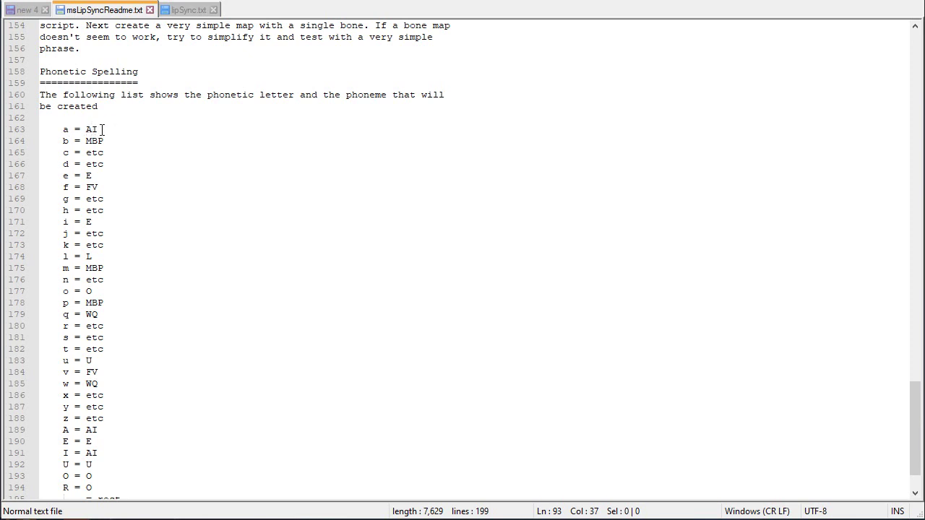
scroll(117, 147, "down", 1)
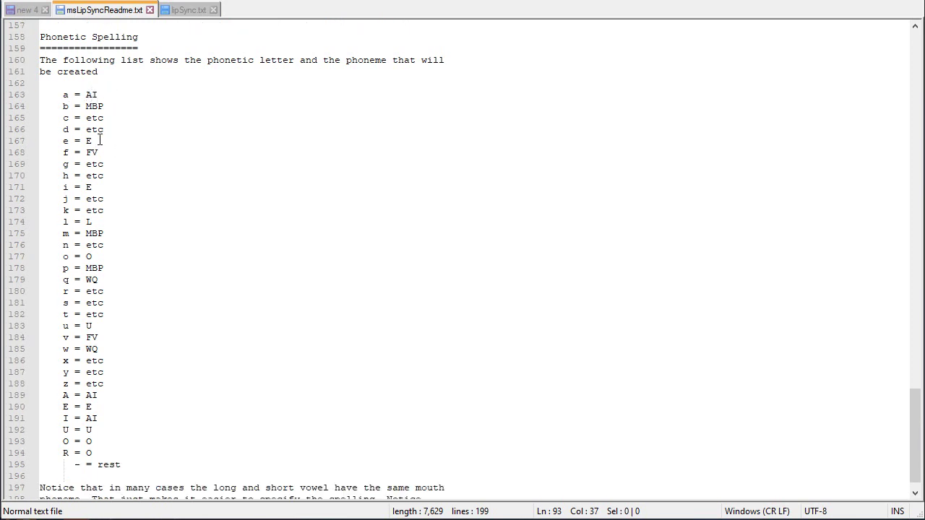
scroll(133, 179, "up", 3)
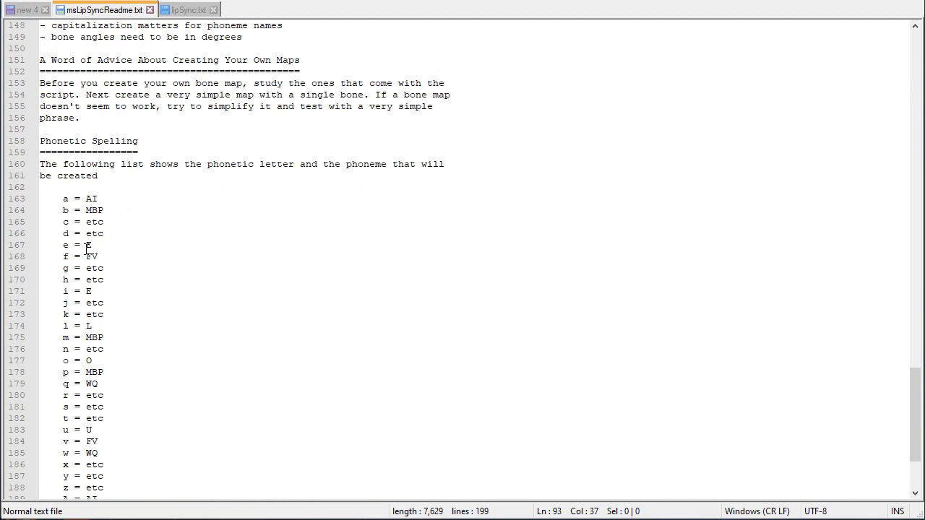
Switch to the lipSync.txt tab with the Scarlett, Dragon and Gorilla bone maps.
left_click(193, 10)
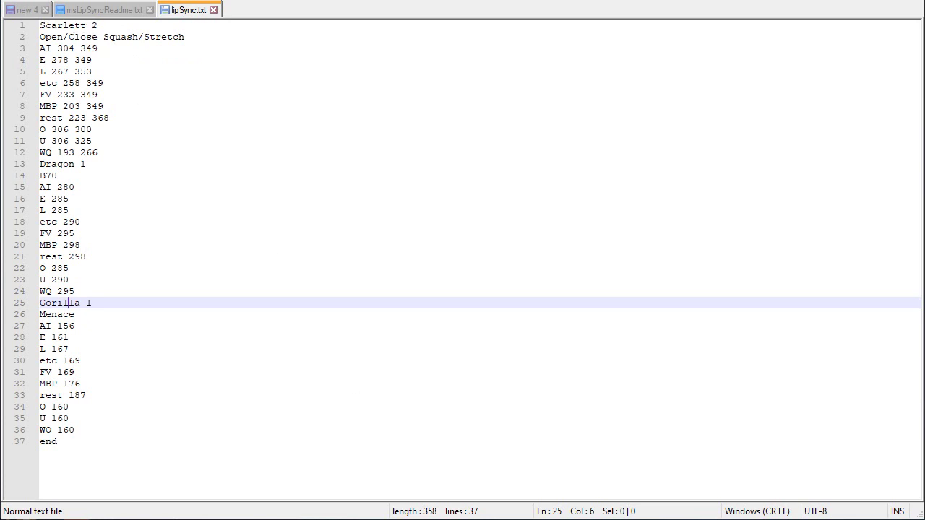
Back in Moho, hide TeenJohnny, show Scarlett Rigs and select its layer at frame 10.
key("alt+Tab")
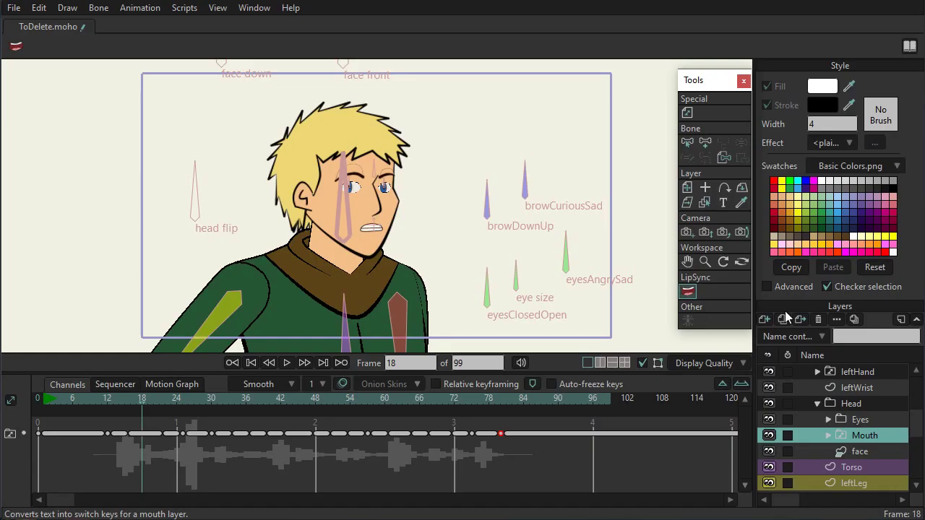
scroll(787, 434, "up", 3)
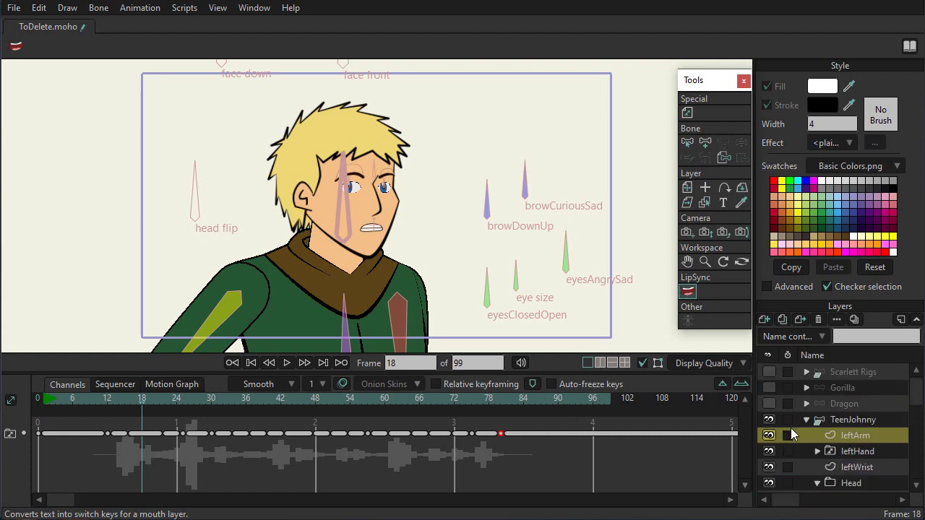
left_click(769, 419)
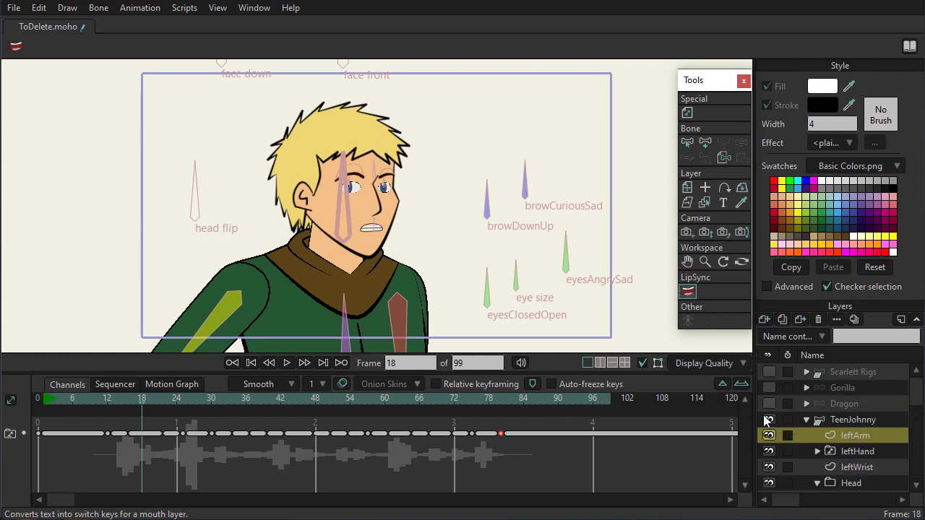
left_click(769, 371)
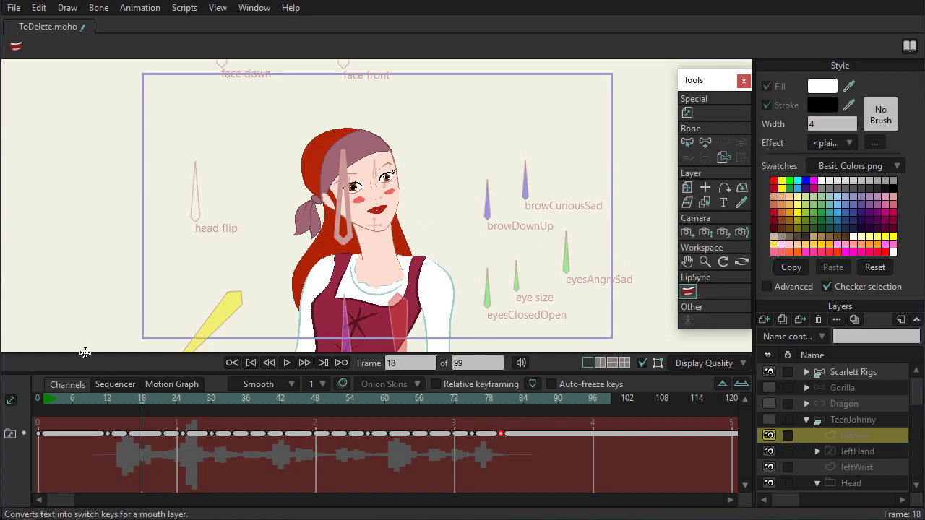
left_click(95, 398)
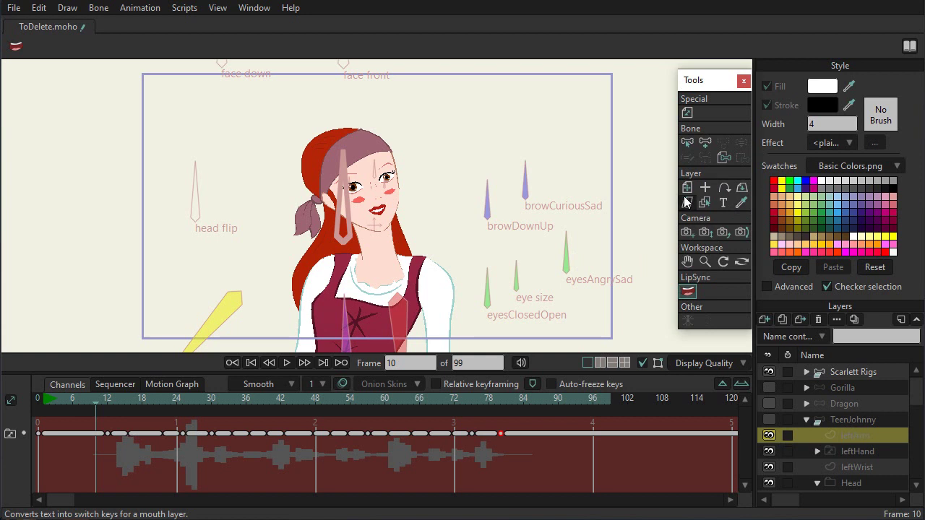
left_click(849, 374)
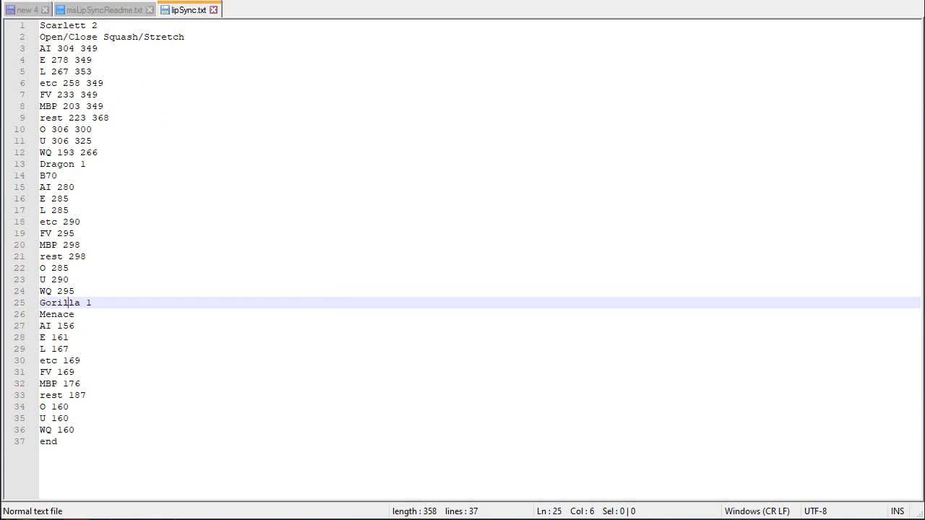
Switch from Notepad++ back over to Moho.
key("alt+Tab")
left_click(107, 10)
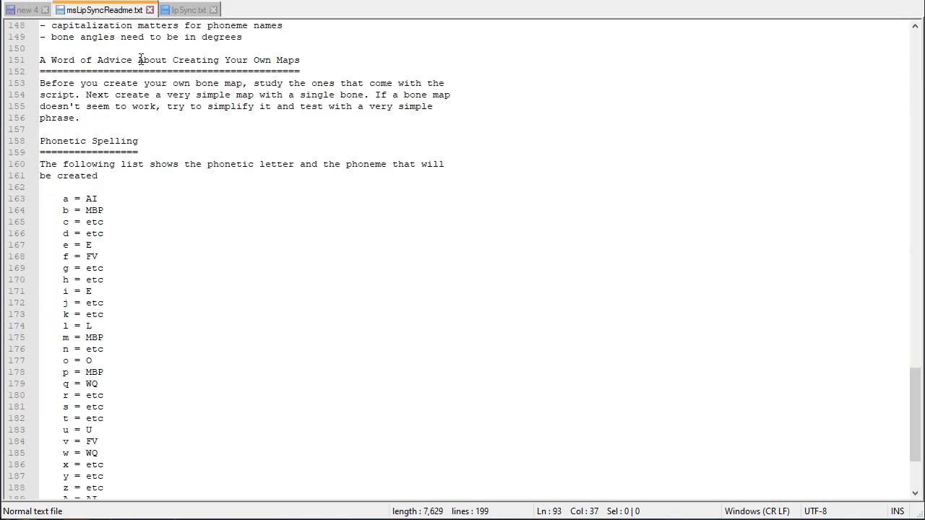